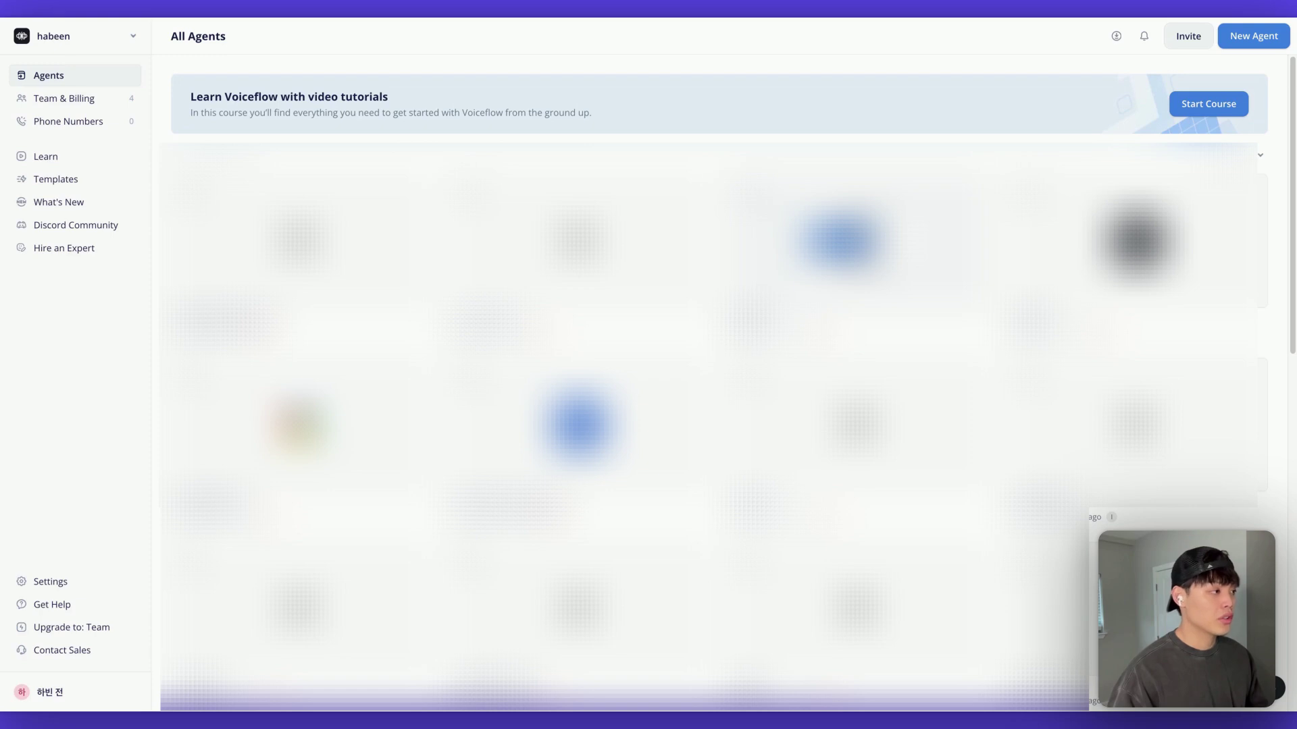
Open one of the chatbot agents and look through its knowledge base data sources and conversation transcripts.
{"action": "left_click", "coordinate": [819, 255]}
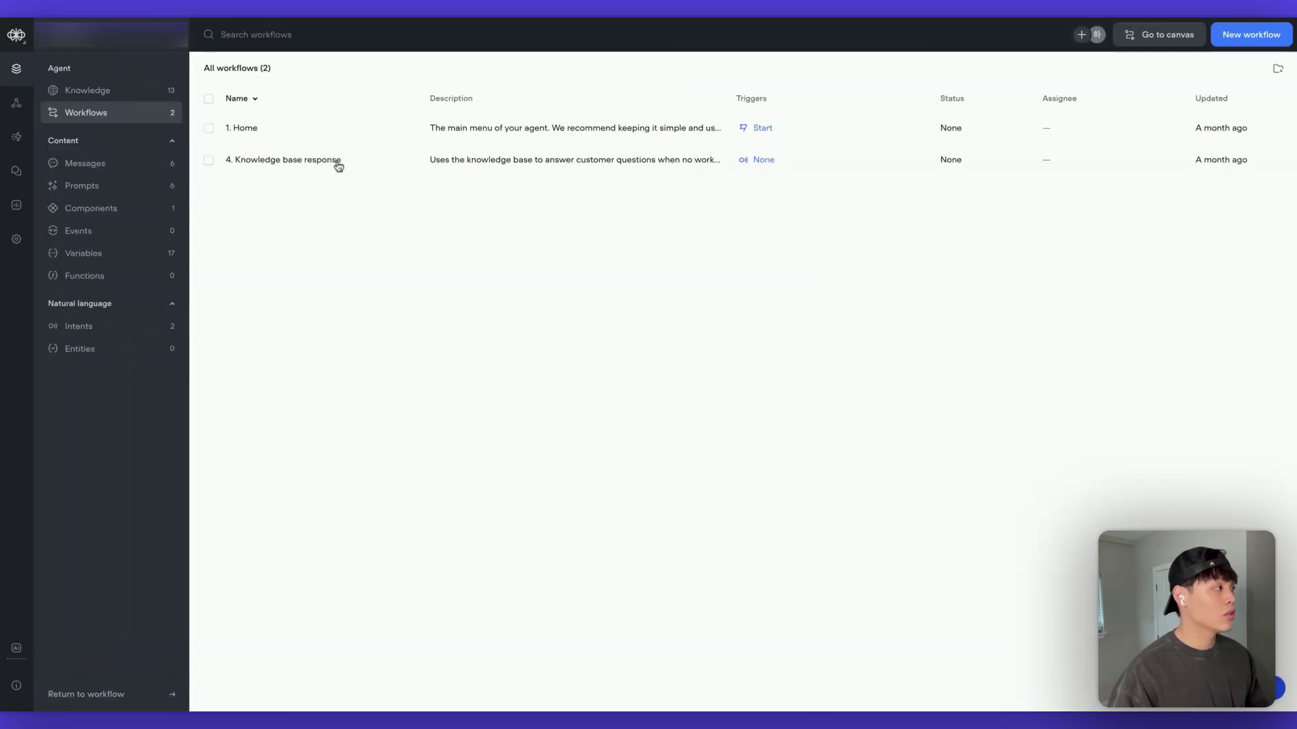
{"action": "left_click", "coordinate": [128, 93]}
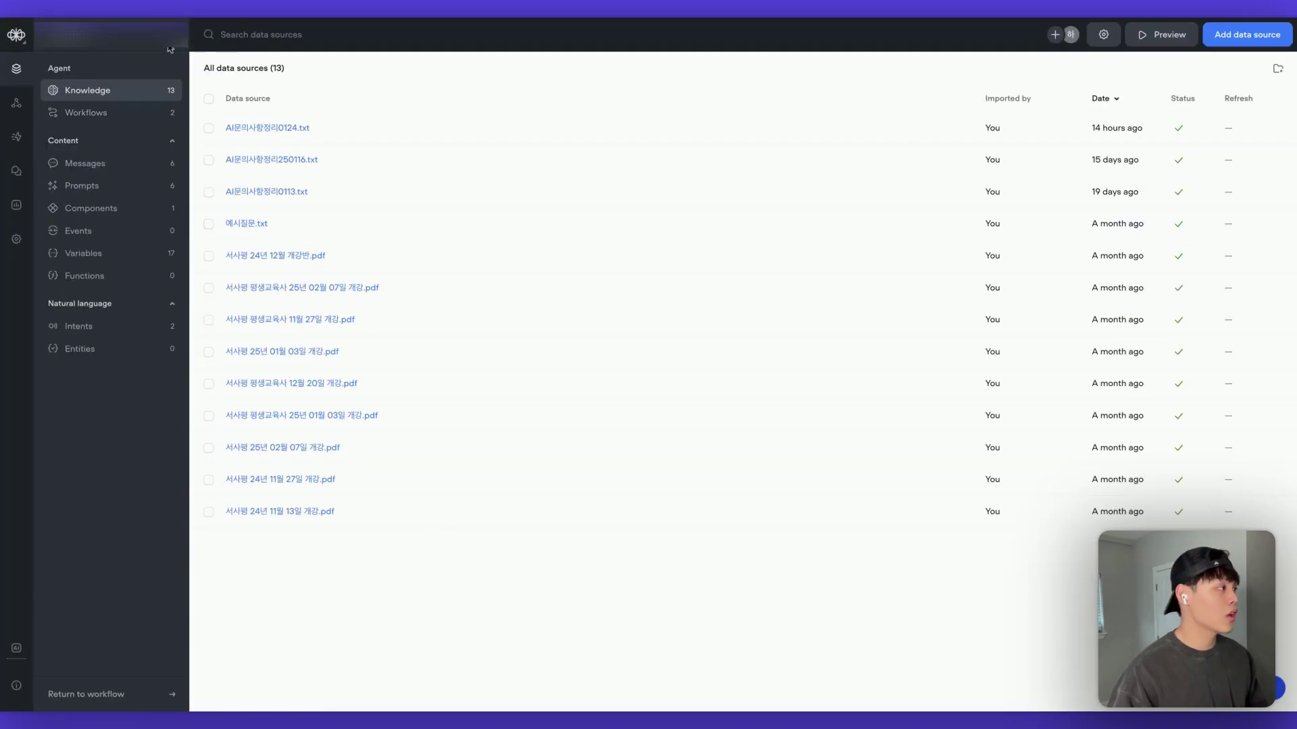
{"action": "left_click", "coordinate": [15, 173]}
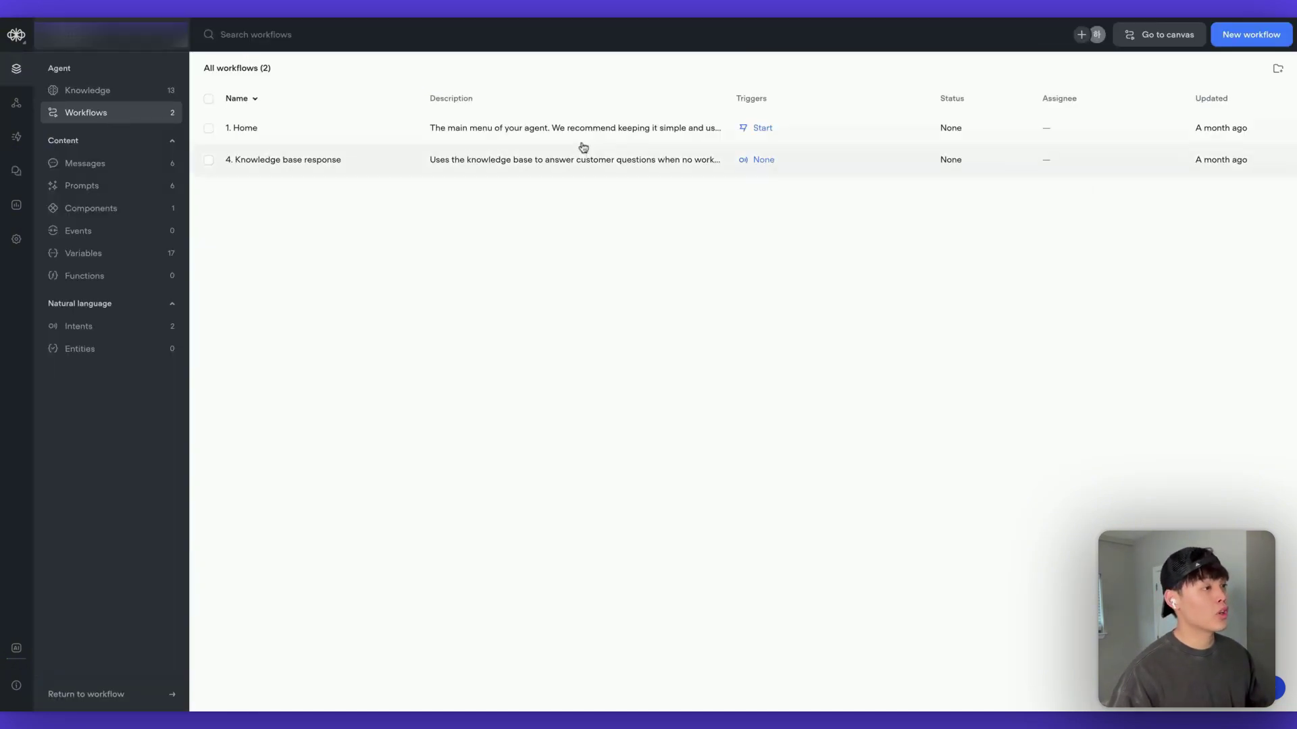
Open the 1. Home workflow on the canvas and examine its Welcome block, returning to the agent overview.
{"action": "left_click", "coordinate": [583, 141]}
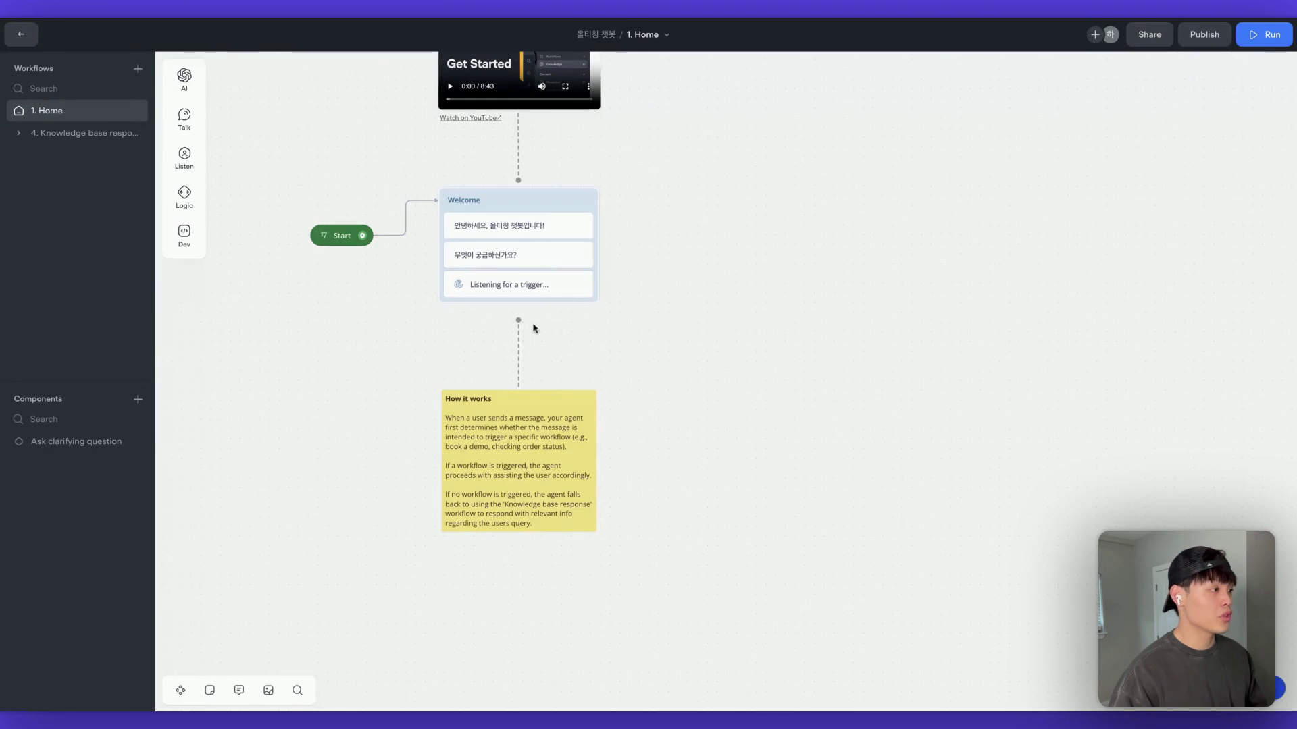
{"action": "right_click", "coordinate": [557, 324]}
{"action": "left_click_drag", "start_coordinate": [558, 260], "coordinate": [486, 294]}
{"action": "left_click_drag", "start_coordinate": [797, 379], "coordinate": [519, 248]}
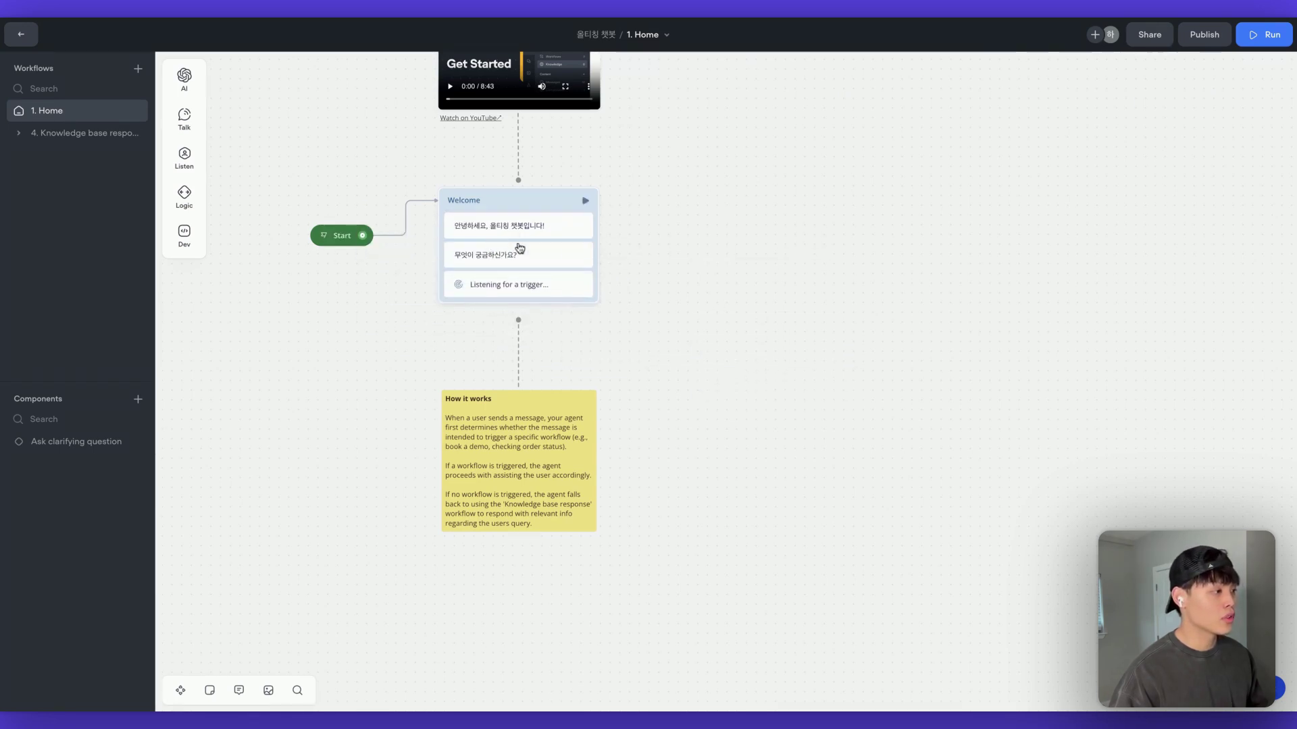
{"action": "left_click", "coordinate": [21, 33]}
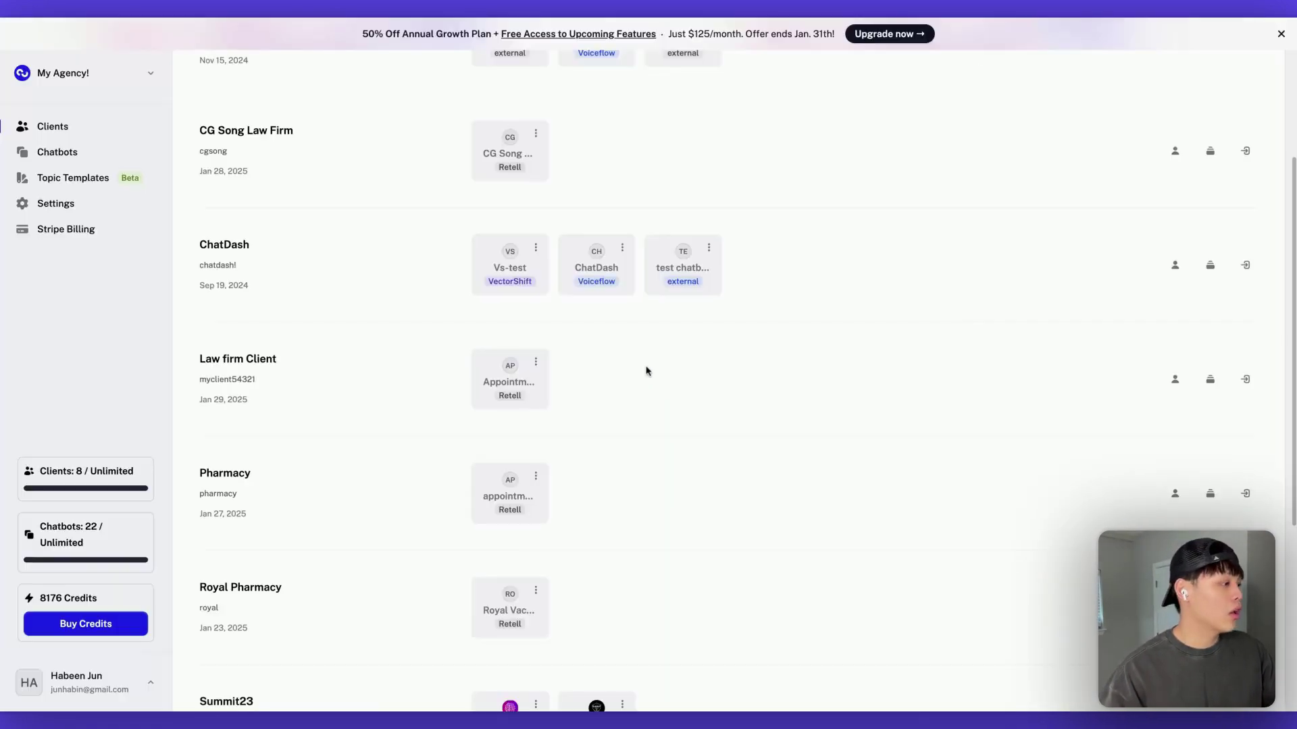
Switch to ChatDash, open the hotel client's information for editing, review the language options and save with Korean.
{"action": "left_click", "coordinate": [105, 76]}
{"action": "scroll", "coordinate": [675, 371], "scroll_direction": "down", "scroll_amount": 3}
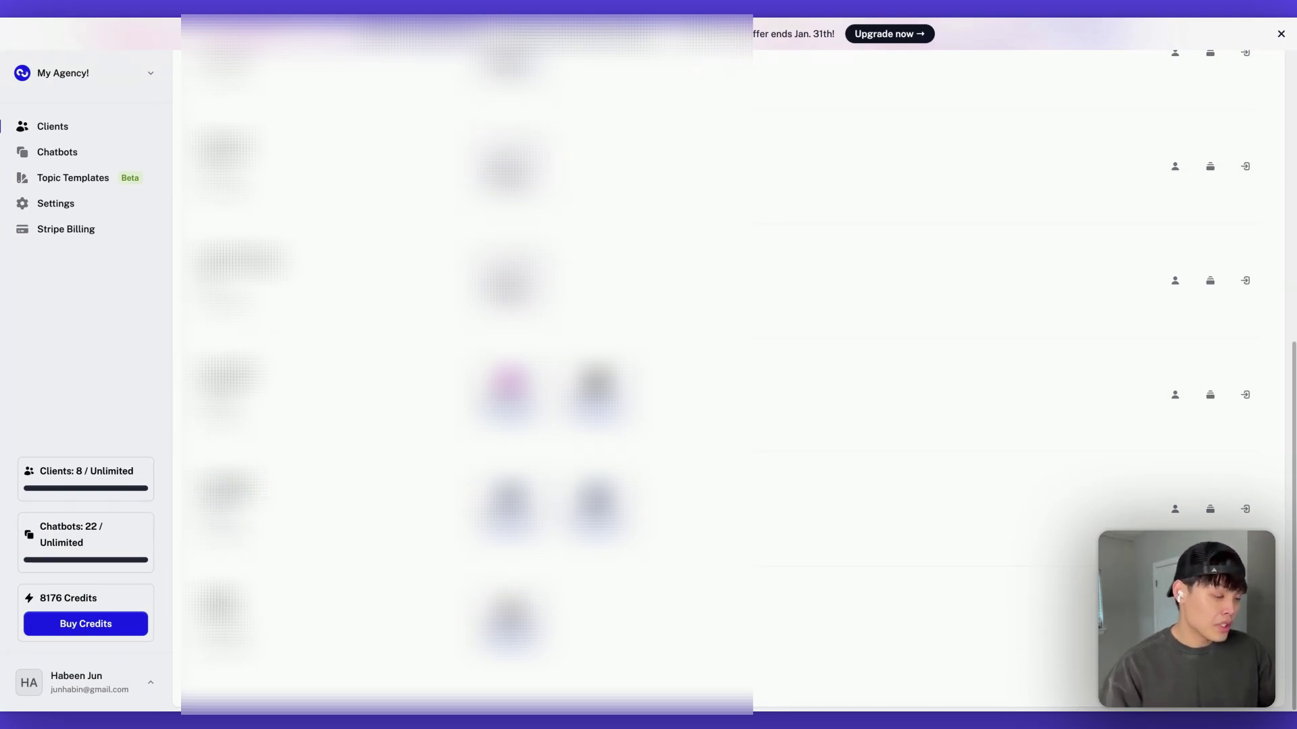
{"action": "left_click", "coordinate": [1175, 509]}
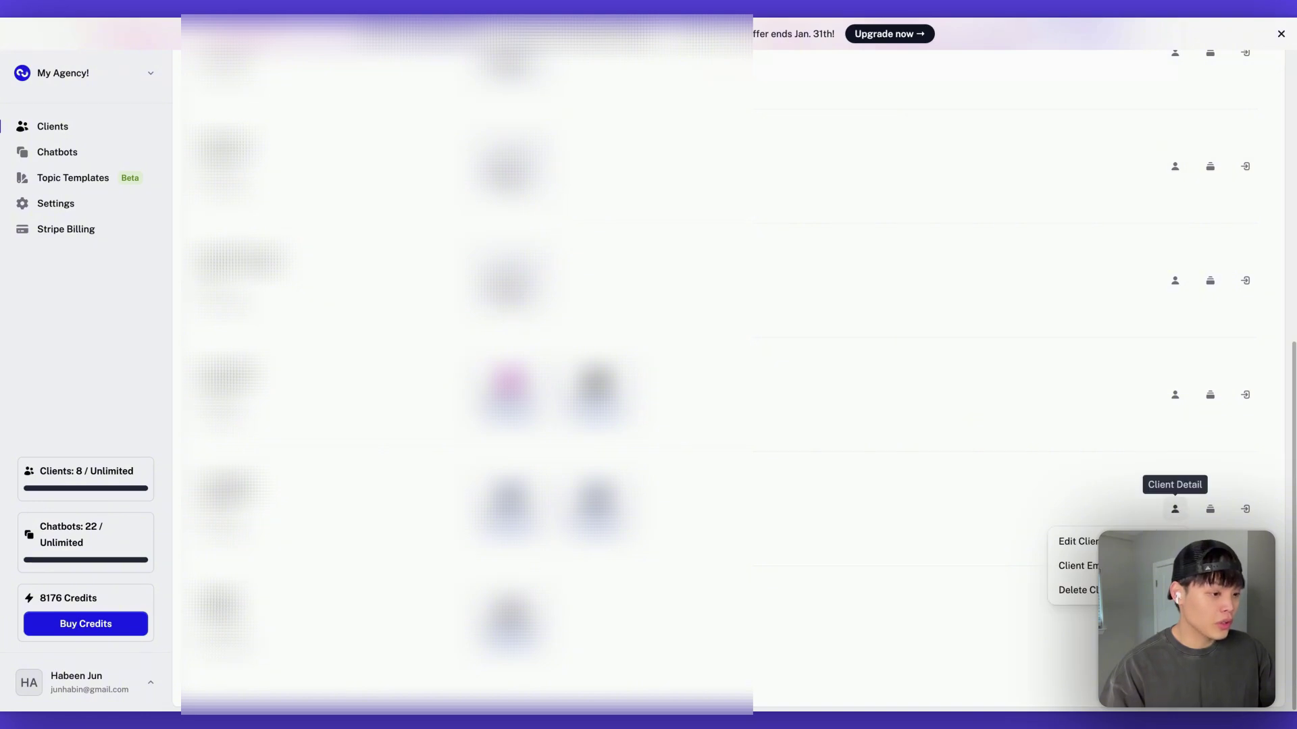
{"action": "left_click", "coordinate": [1078, 542]}
{"action": "left_click", "coordinate": [546, 477]}
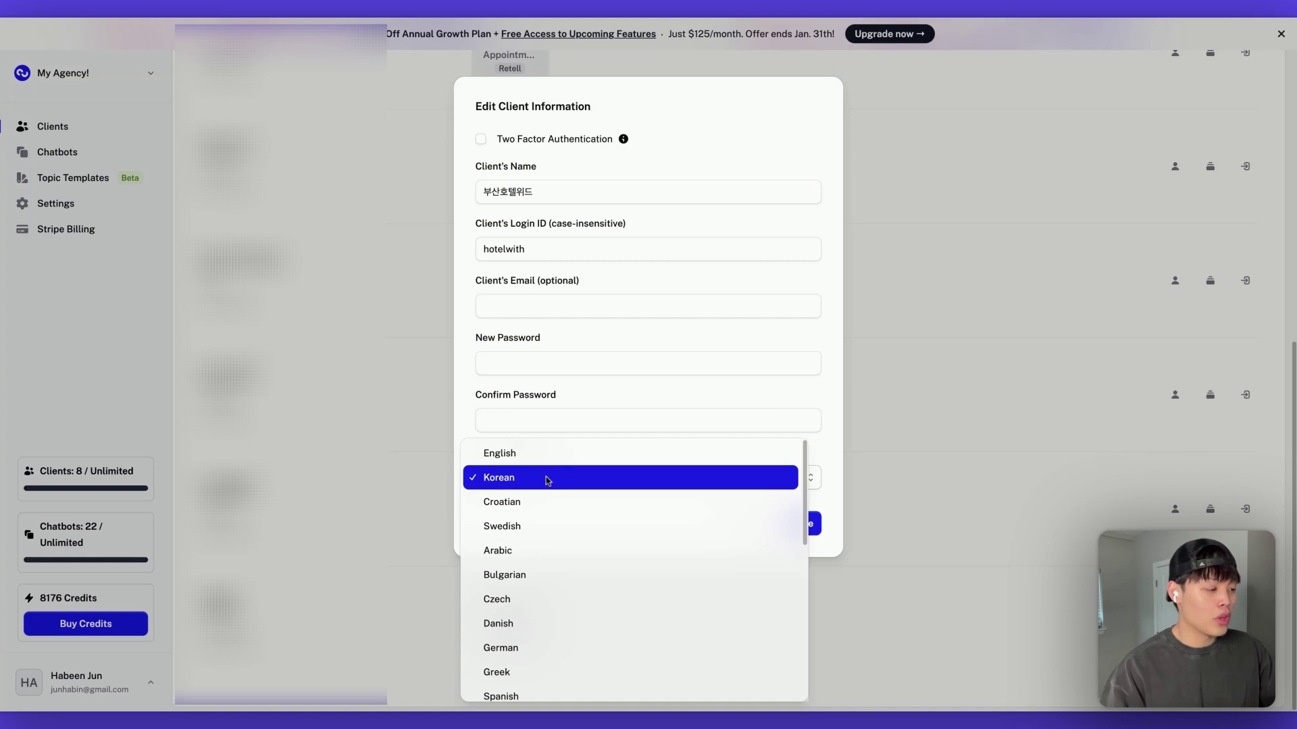
{"action": "scroll", "coordinate": [546, 476], "scroll_direction": "down", "scroll_amount": 10}
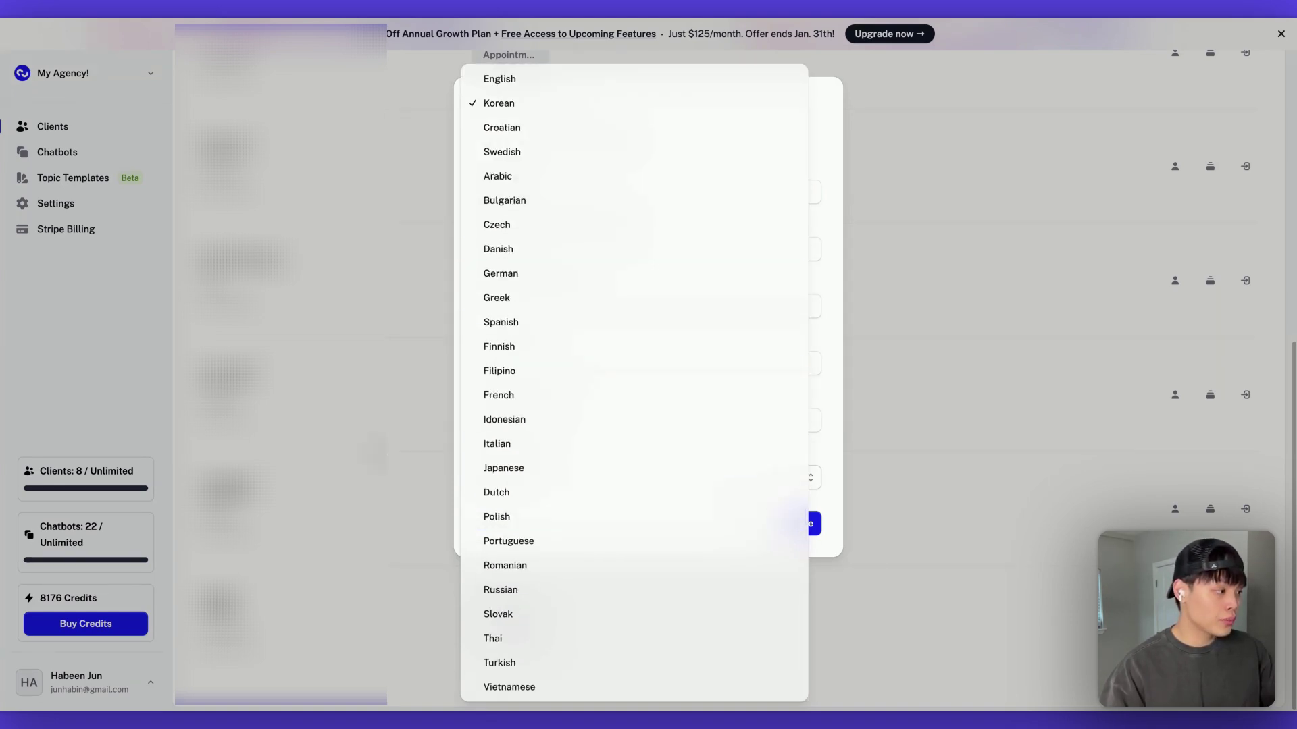
{"action": "key", "text": "Escape"}
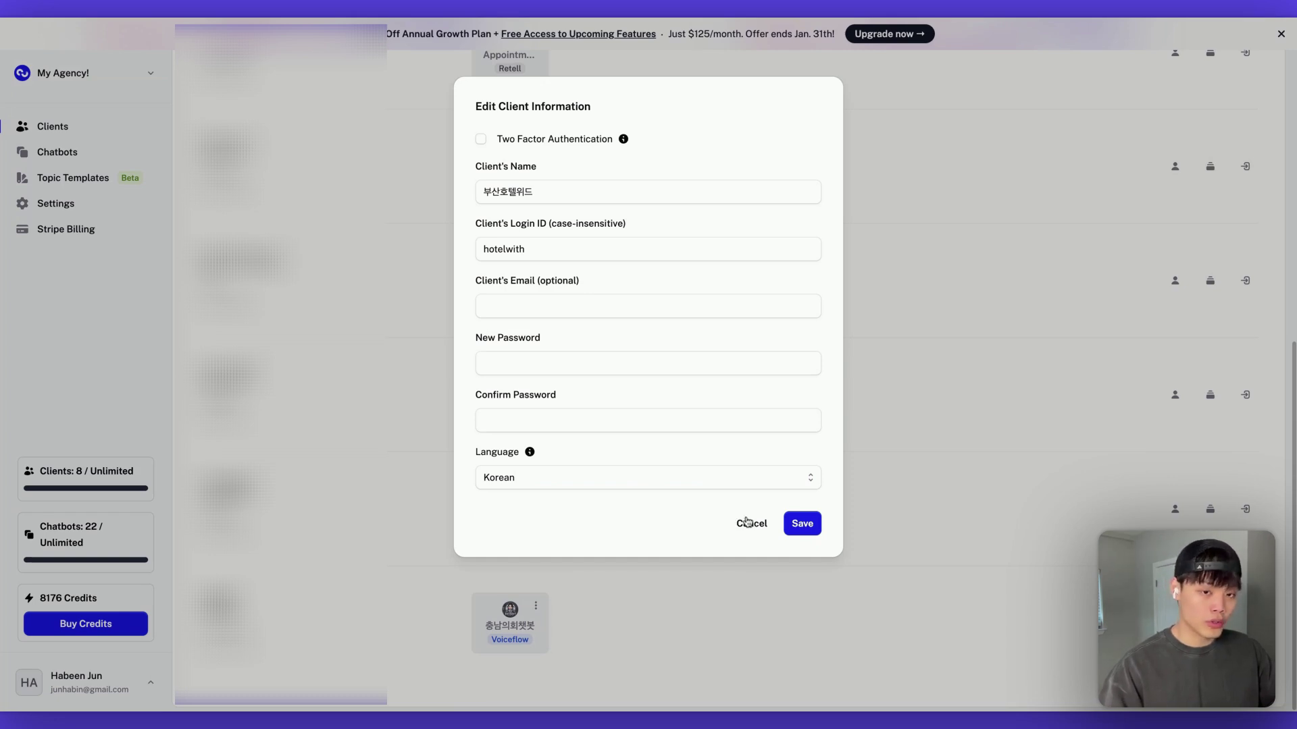
{"action": "left_click", "coordinate": [792, 525]}
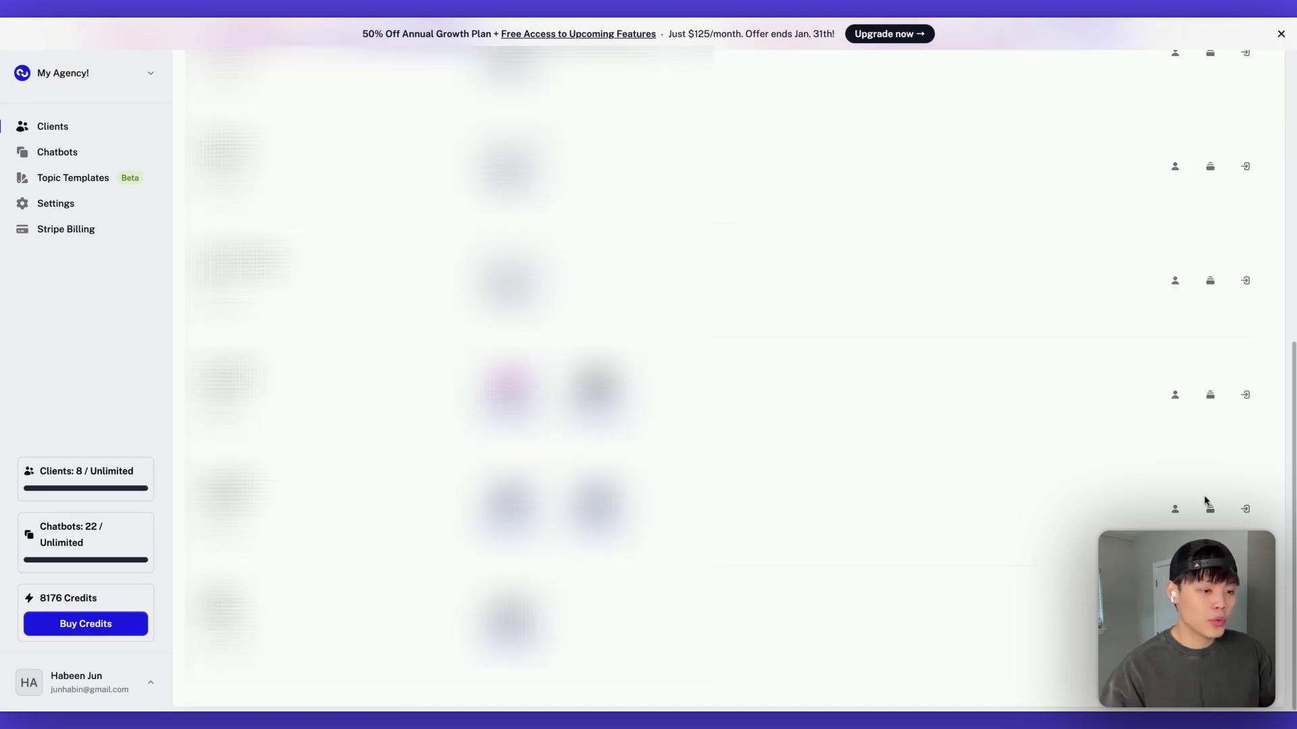
Preview the hotel client's dashboard and examine its analytics, conversations and knowledge base pages.
{"action": "left_click", "coordinate": [1244, 510]}
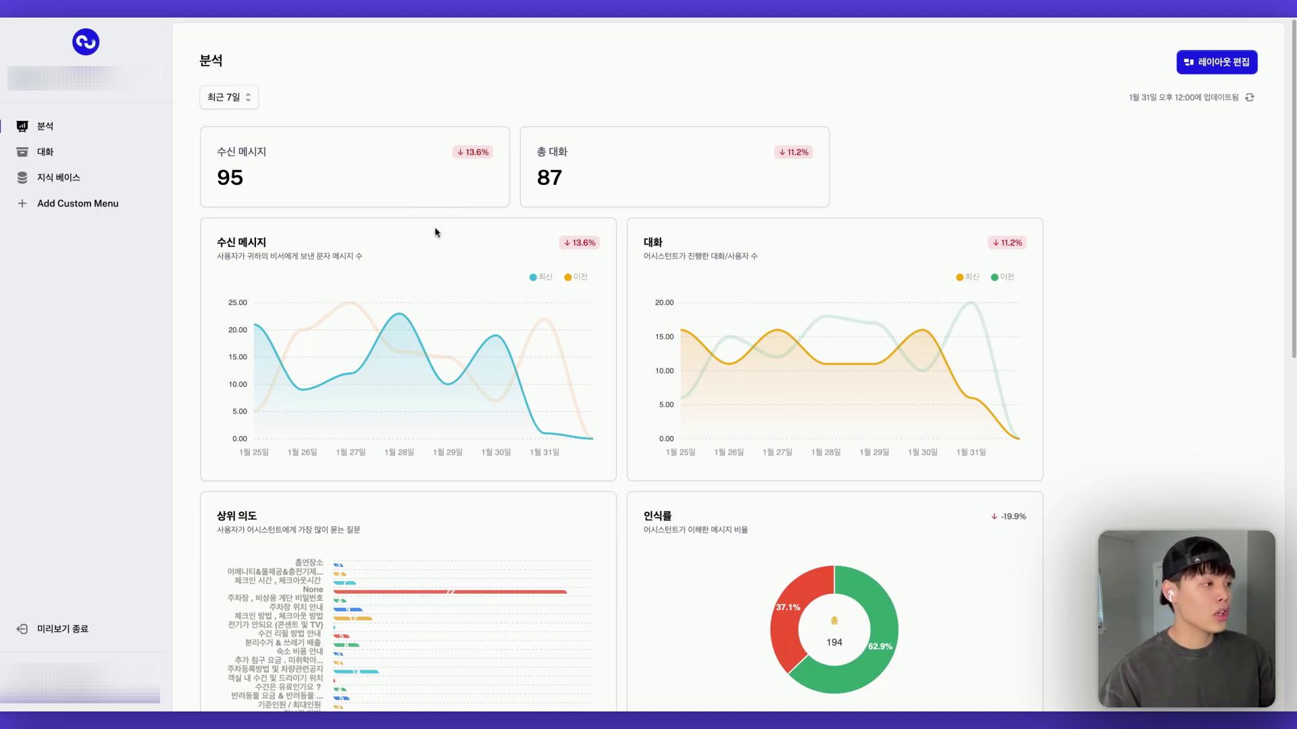
{"action": "left_click", "coordinate": [98, 148]}
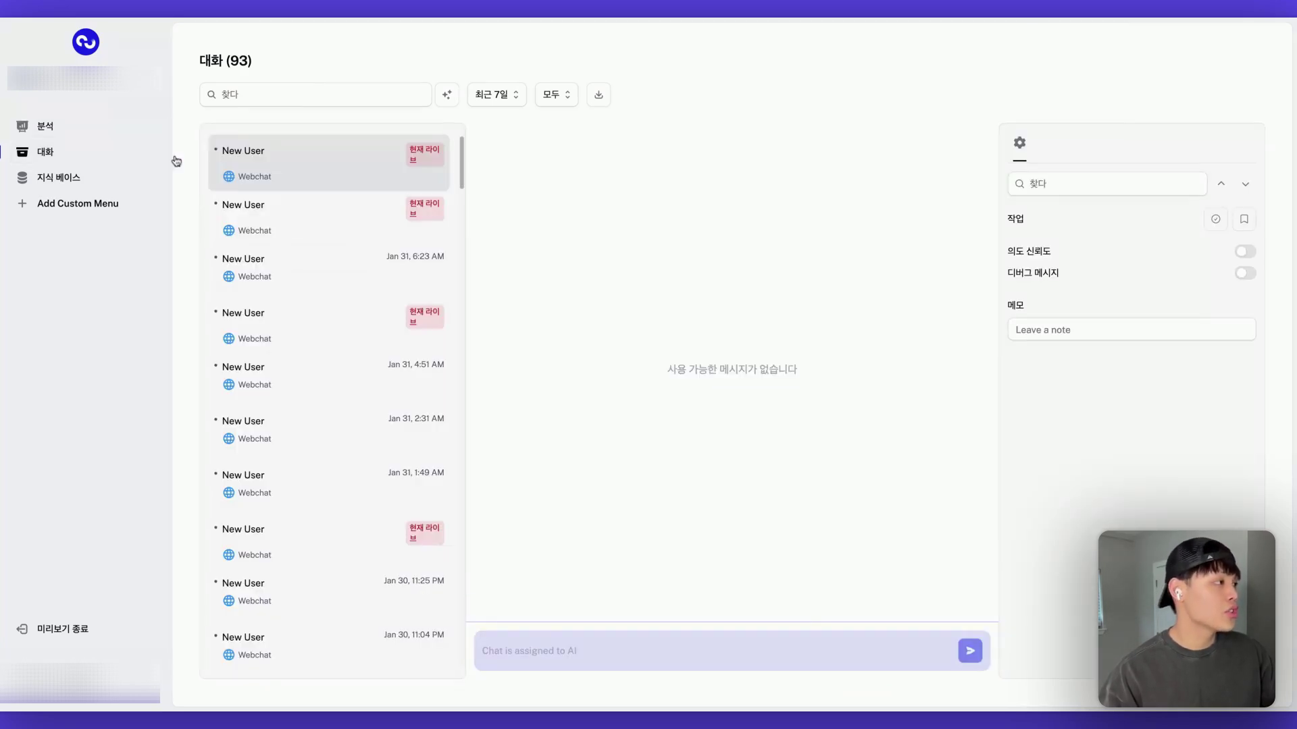
{"action": "left_click", "coordinate": [93, 180]}
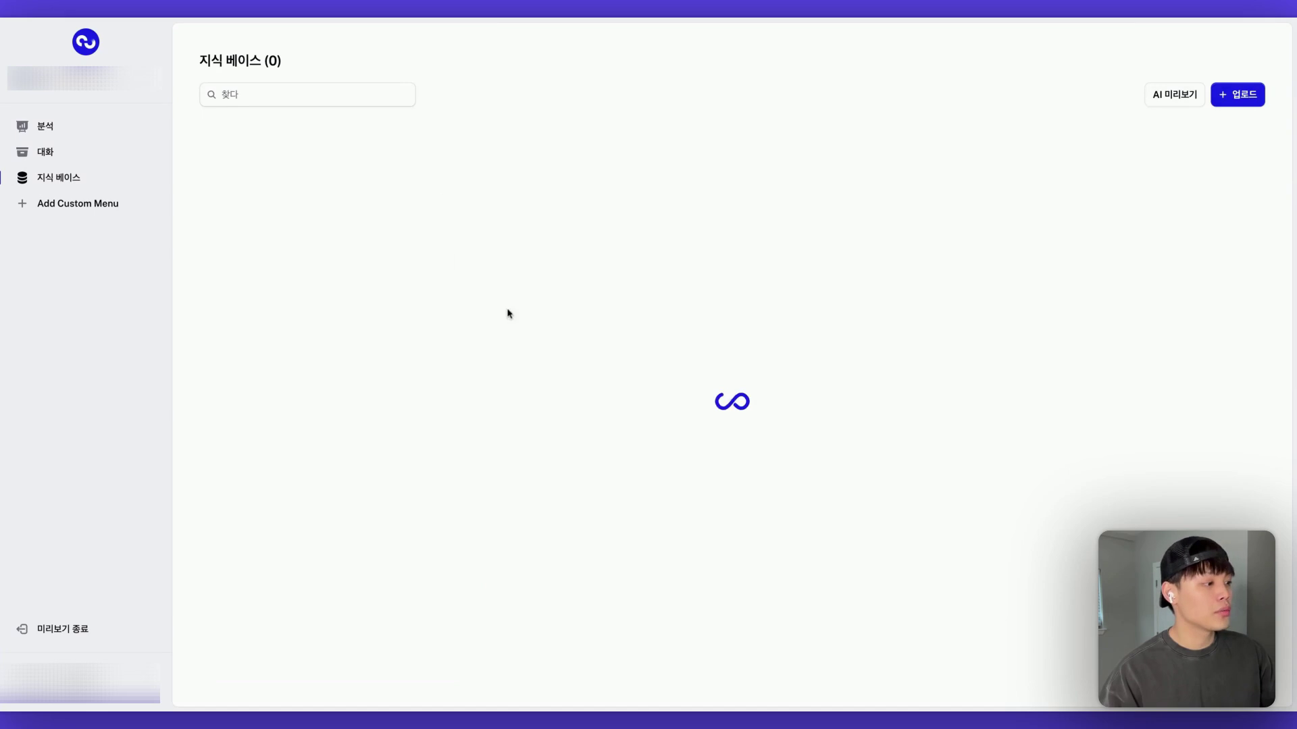
{"action": "left_click", "coordinate": [95, 125]}
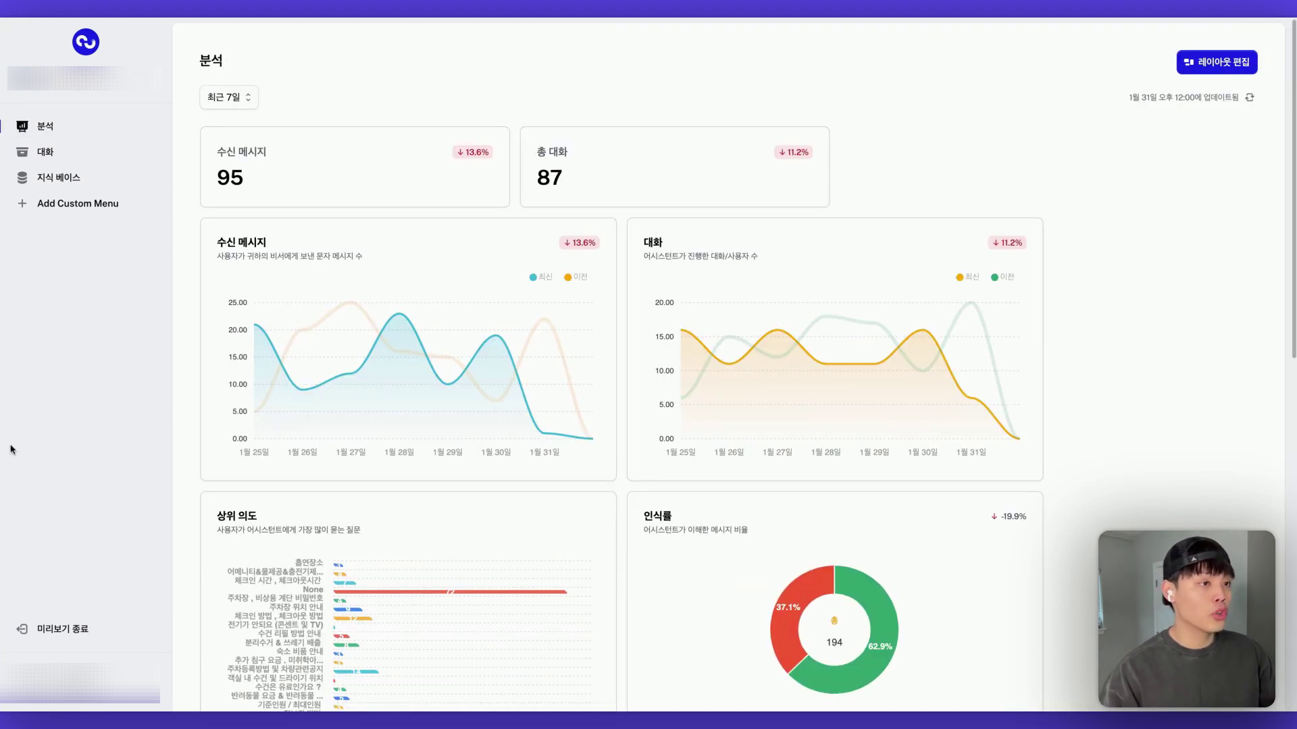
{"action": "mouse_move", "coordinate": [424, 397]}
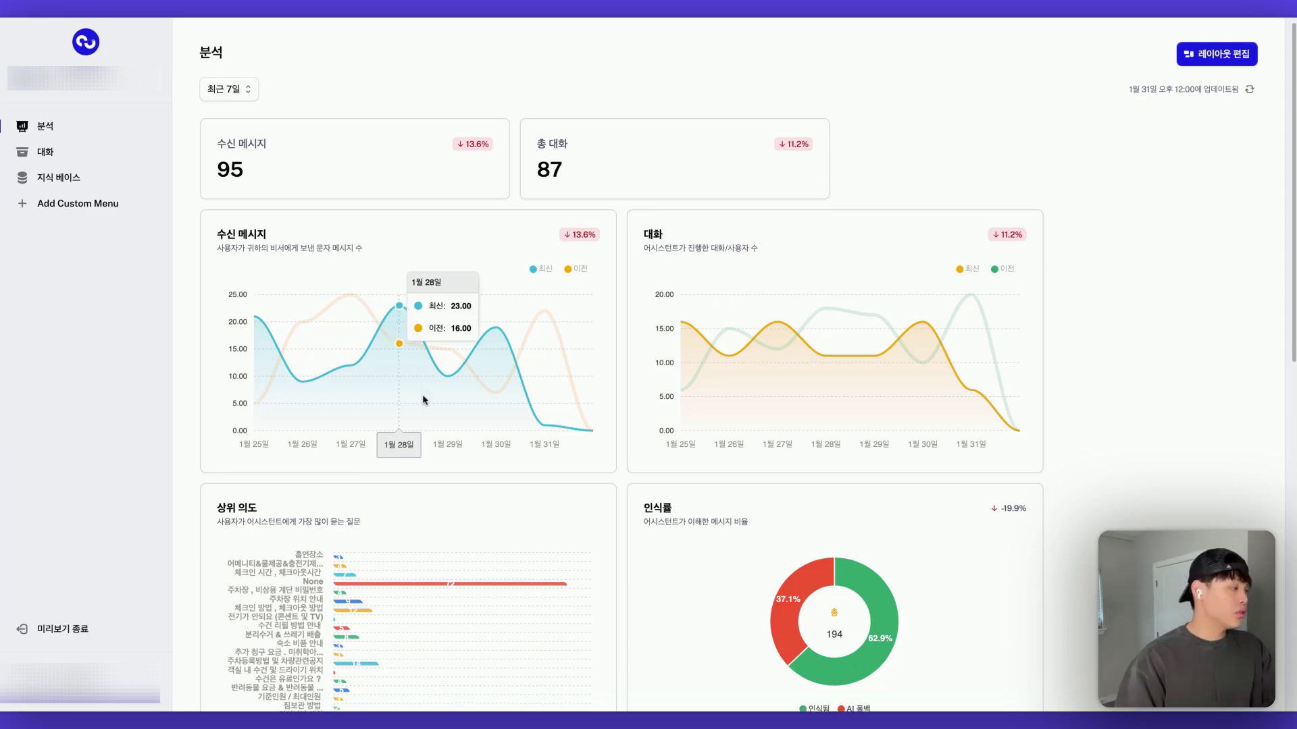
{"action": "scroll", "coordinate": [423, 402], "scroll_direction": "down", "scroll_amount": 9}
{"action": "scroll", "coordinate": [424, 378], "scroll_direction": "up", "scroll_amount": 9}
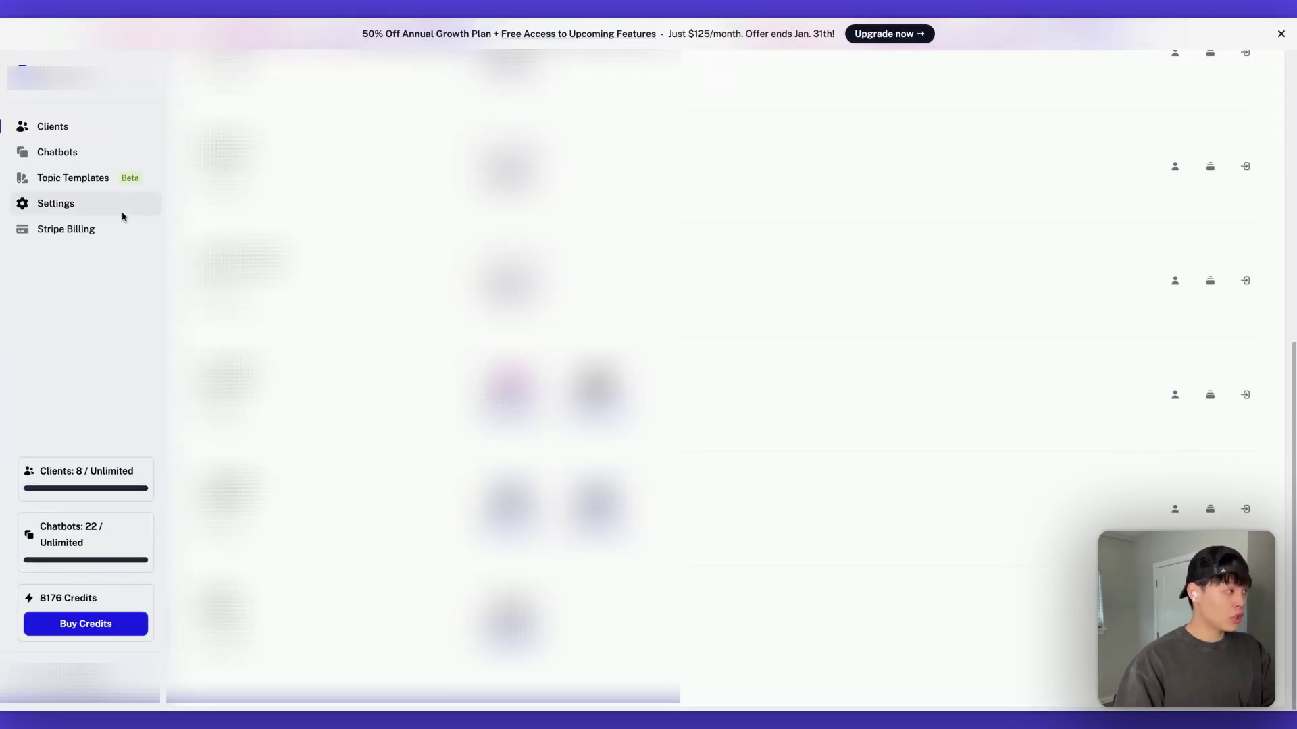
Open the agency's translation settings.
{"action": "left_click", "coordinate": [121, 212]}
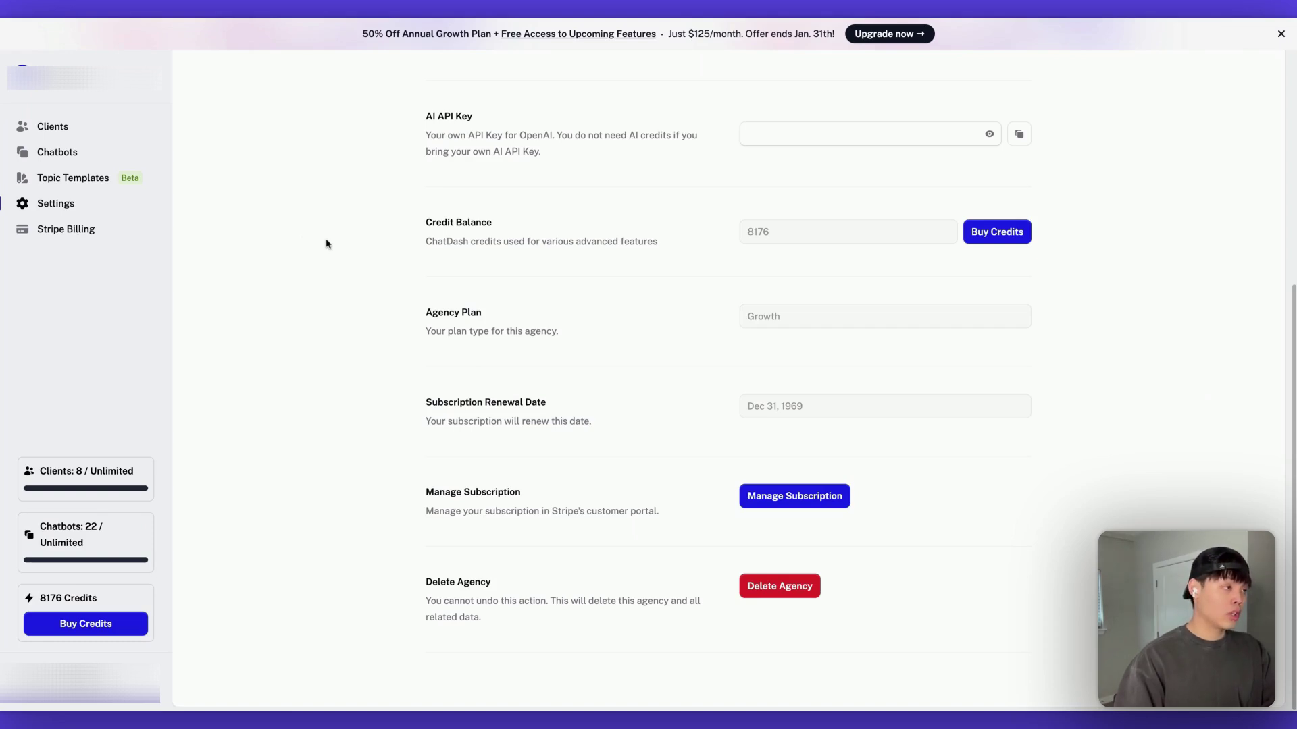
{"action": "scroll", "coordinate": [364, 245], "scroll_direction": "up", "scroll_amount": 5}
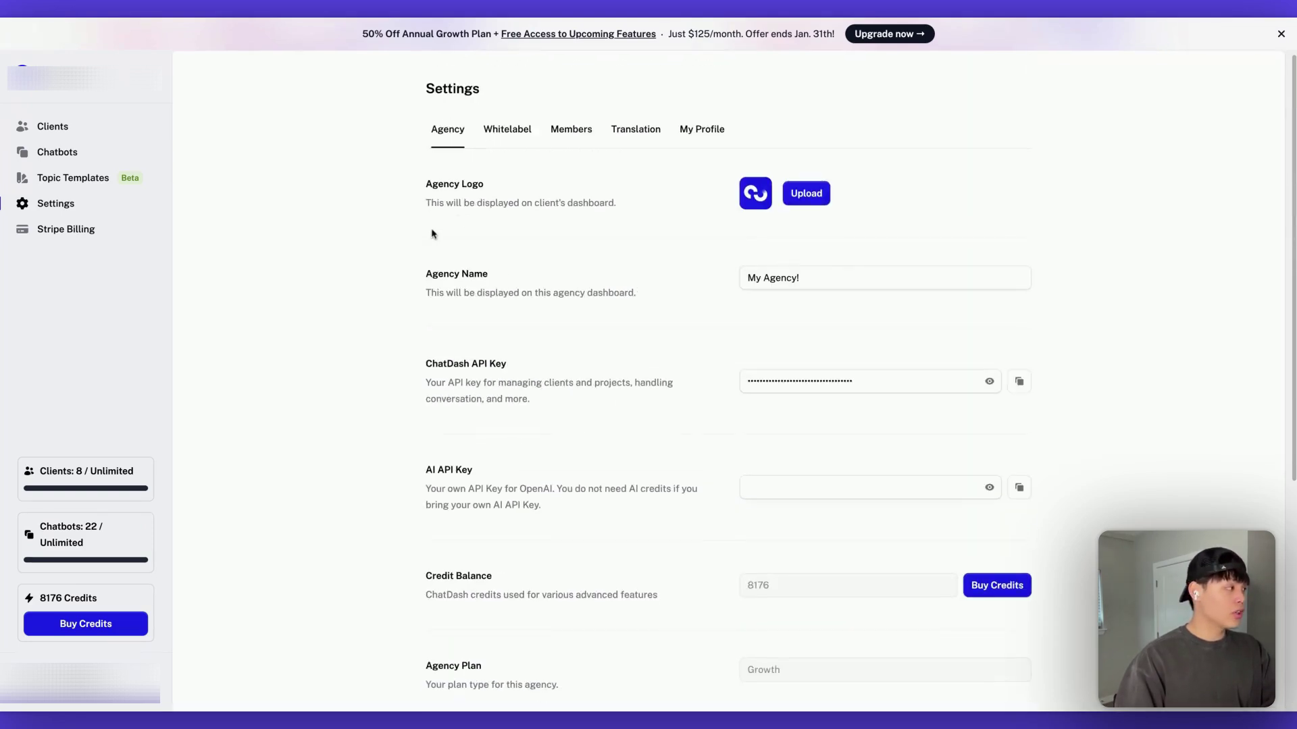
{"action": "left_click", "coordinate": [635, 134]}
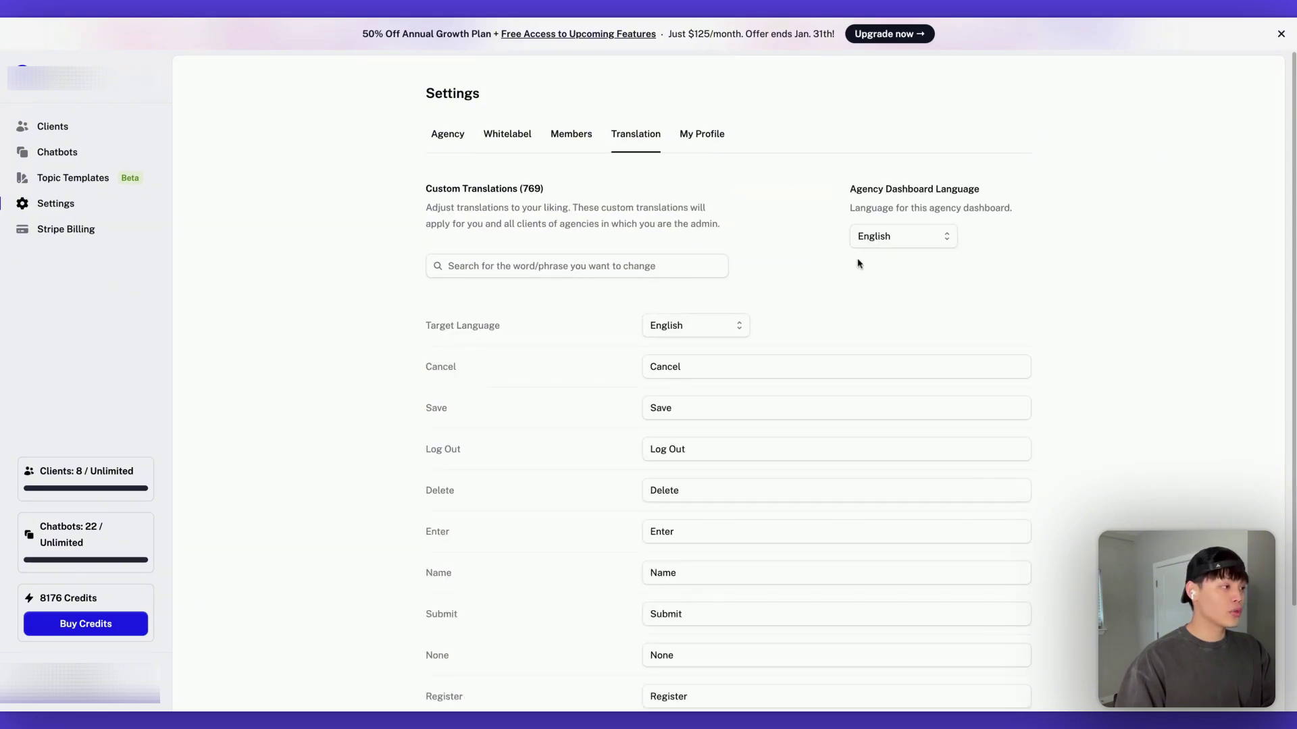
Try Korean as the agency dashboard language and switch it back to English.
{"action": "left_click", "coordinate": [874, 246]}
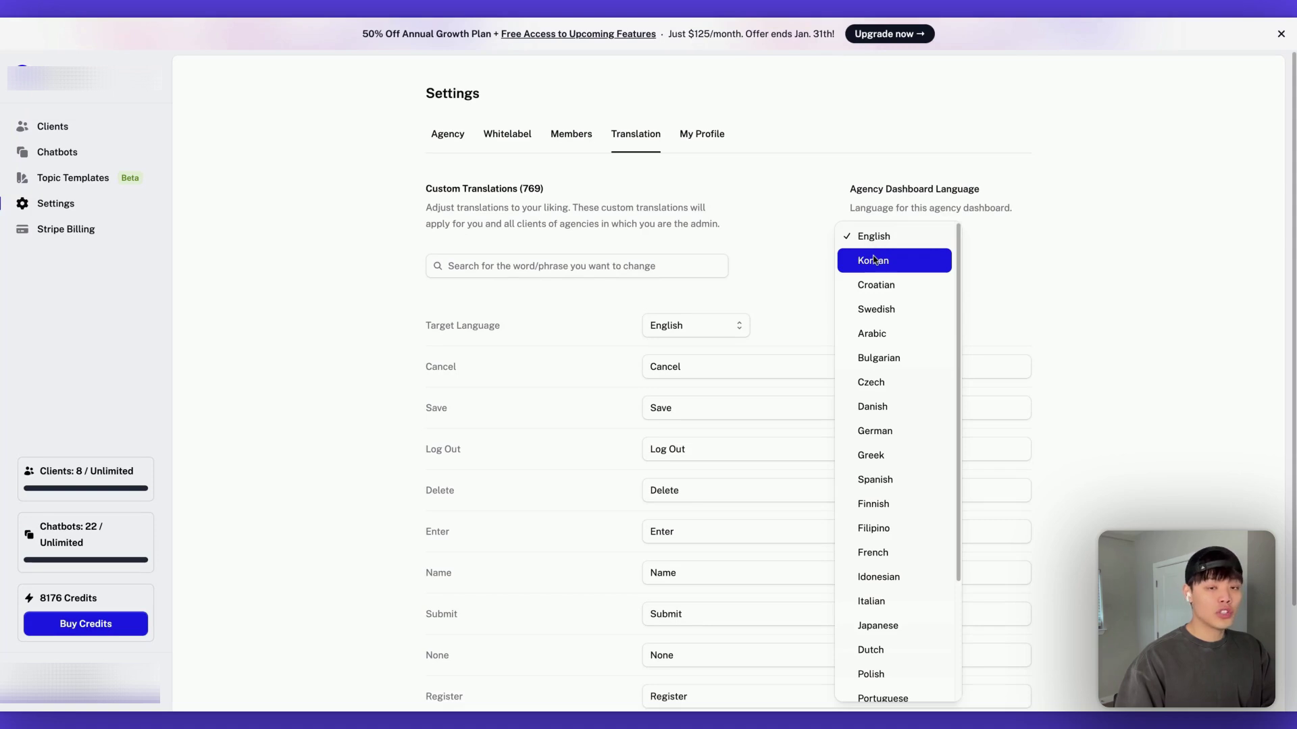
{"action": "left_click", "coordinate": [873, 260]}
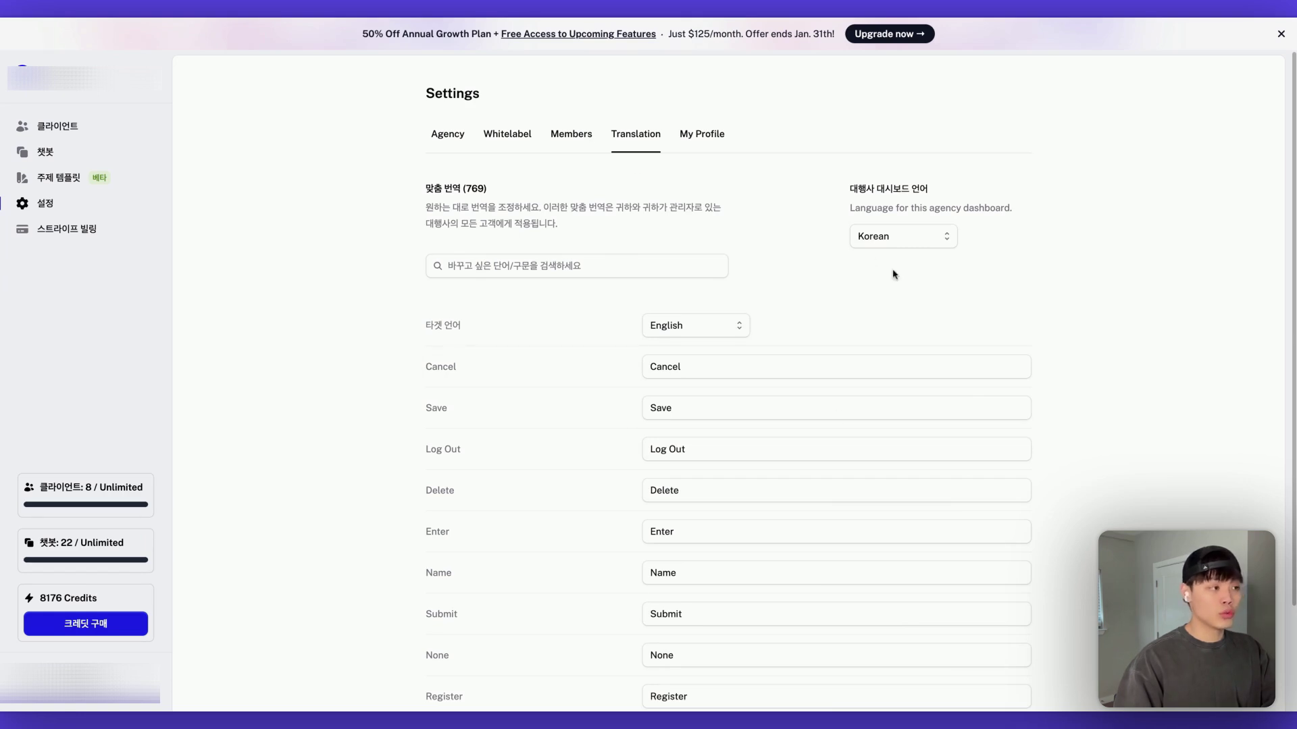
{"action": "left_click", "coordinate": [899, 238]}
{"action": "left_click", "coordinate": [903, 215]}
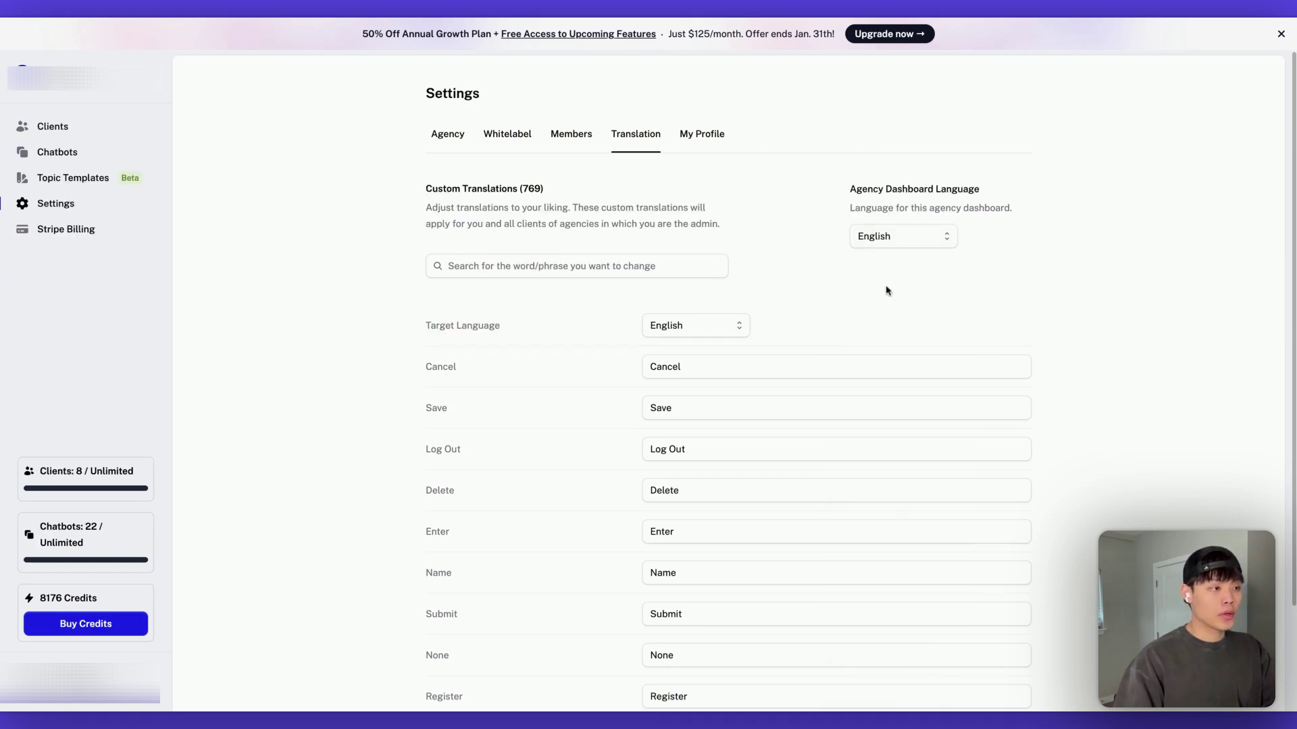
Set the target language of the custom translations to Korean.
{"action": "scroll", "coordinate": [878, 291], "scroll_direction": "down", "scroll_amount": 3}
{"action": "scroll", "coordinate": [743, 233], "scroll_direction": "up", "scroll_amount": 3}
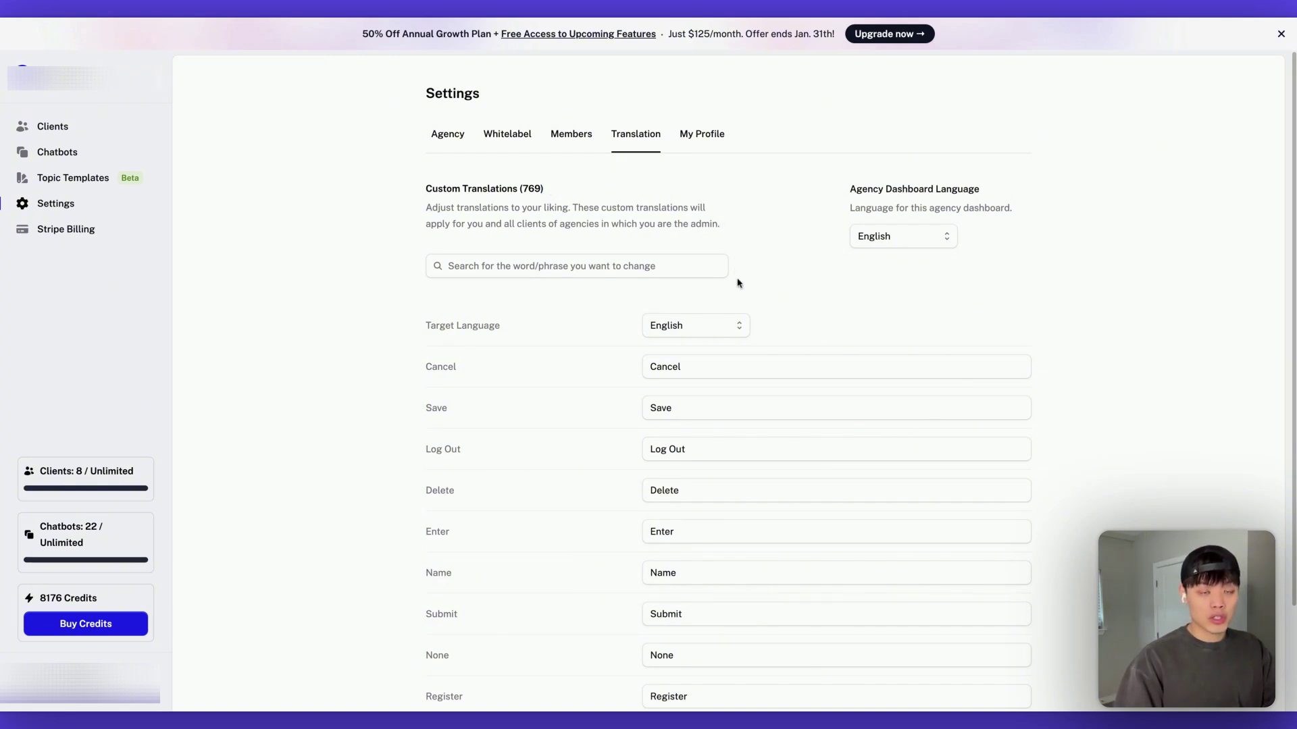
{"action": "left_click", "coordinate": [735, 324]}
{"action": "scroll", "coordinate": [799, 322], "scroll_direction": "down", "scroll_amount": 1}
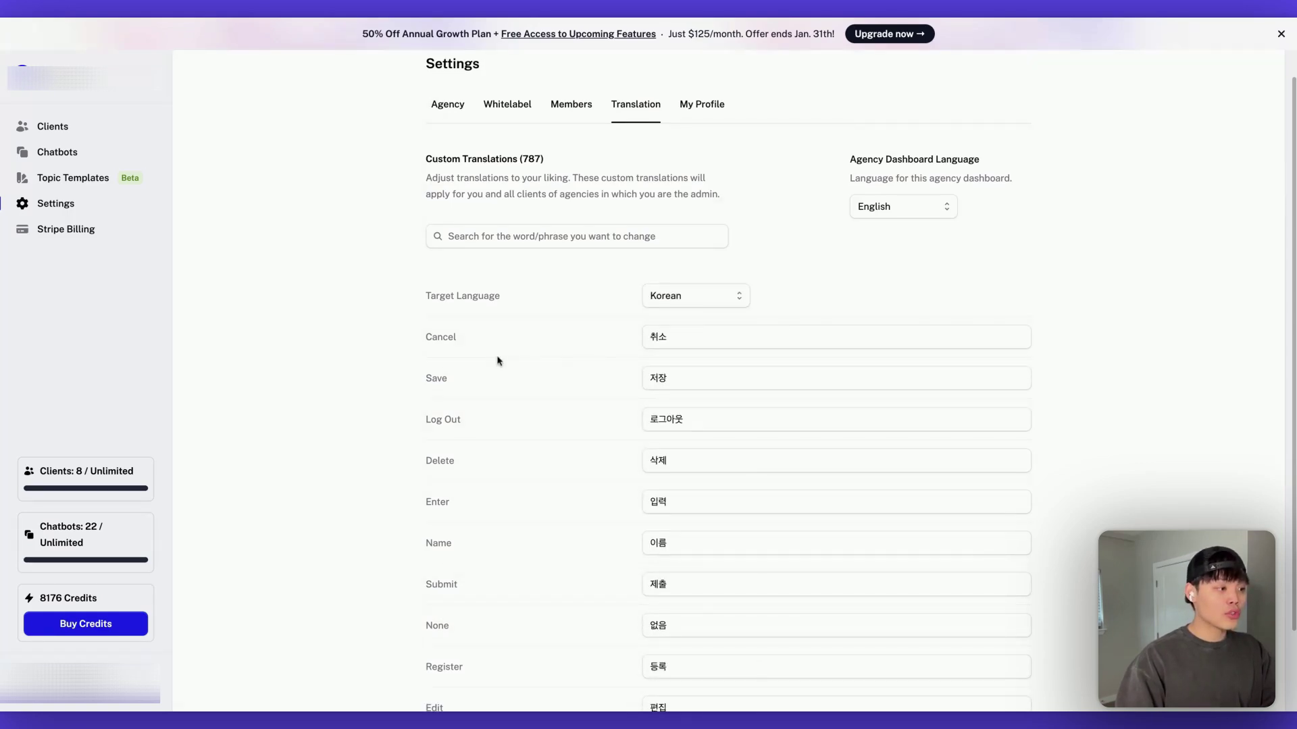
Compare the original Cancel and Save phrases with their Korean translations in the custom translations list.
{"action": "left_click_drag", "start_coordinate": [457, 336], "coordinate": [431, 335]}
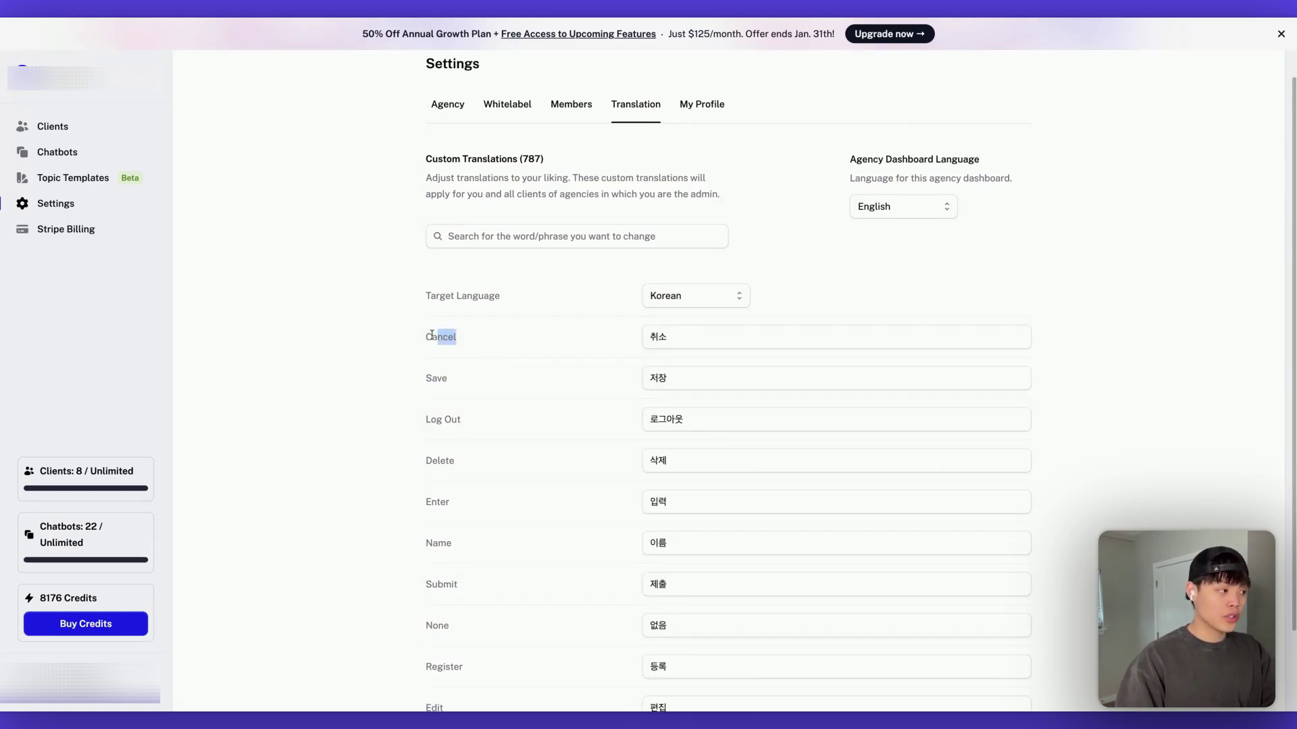
{"action": "left_click", "coordinate": [458, 339]}
{"action": "left_click_drag", "start_coordinate": [462, 339], "coordinate": [405, 342]}
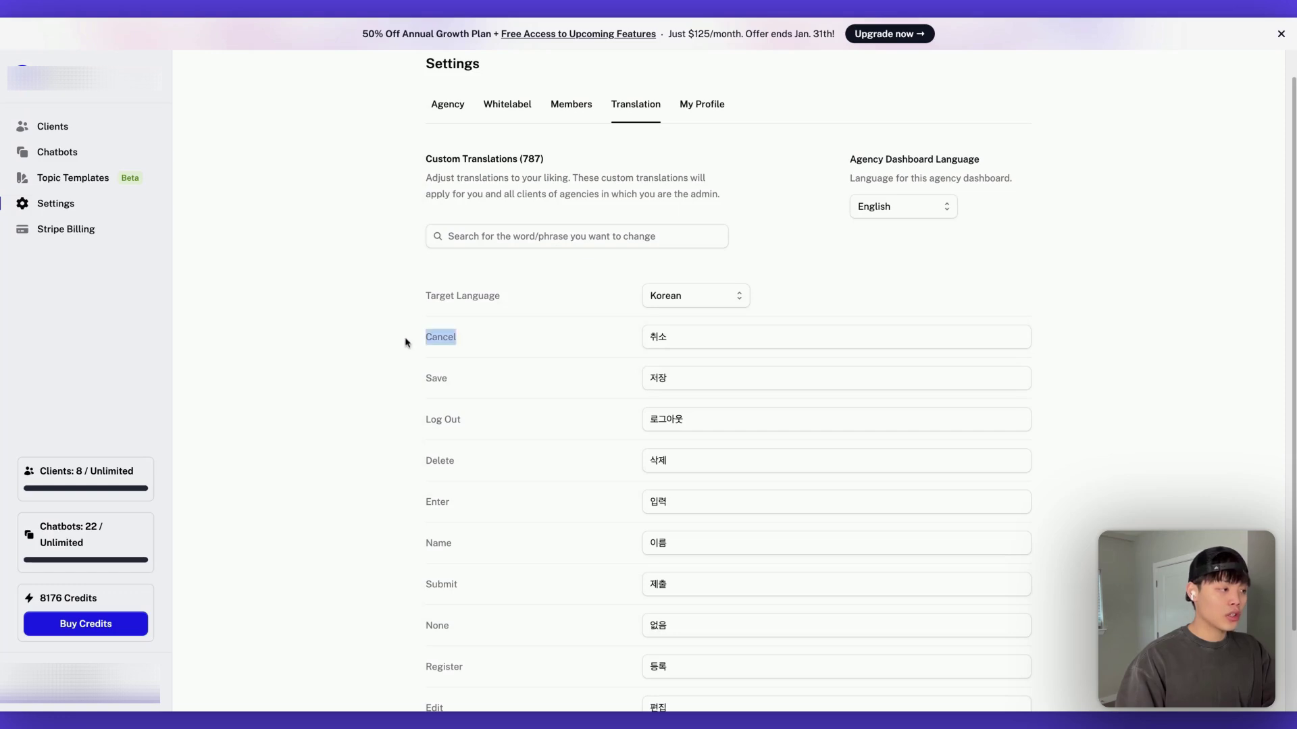
{"action": "left_click", "coordinate": [405, 342]}
{"action": "left_click_drag", "start_coordinate": [667, 337], "coordinate": [637, 338]}
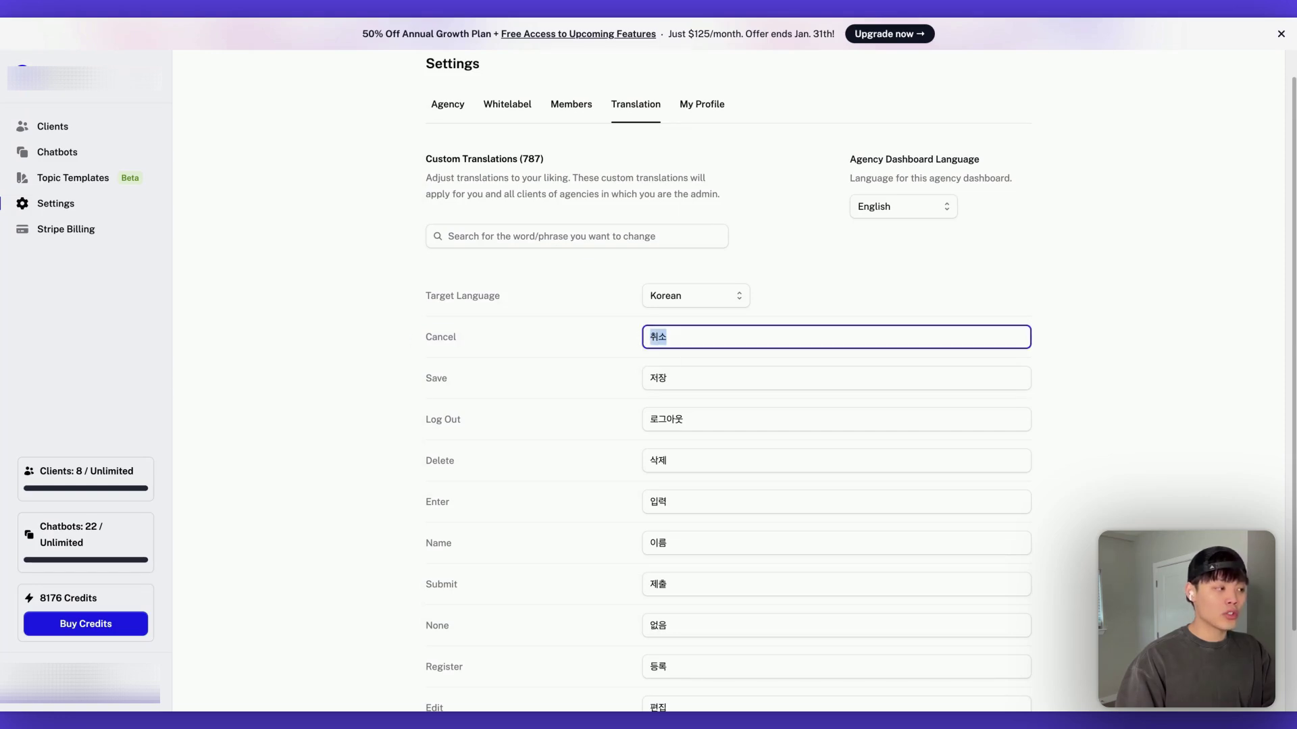
{"action": "left_click", "coordinate": [670, 336]}
{"action": "left_click", "coordinate": [670, 373]}
{"action": "scroll", "coordinate": [670, 373], "scroll_direction": "down", "scroll_amount": 2}
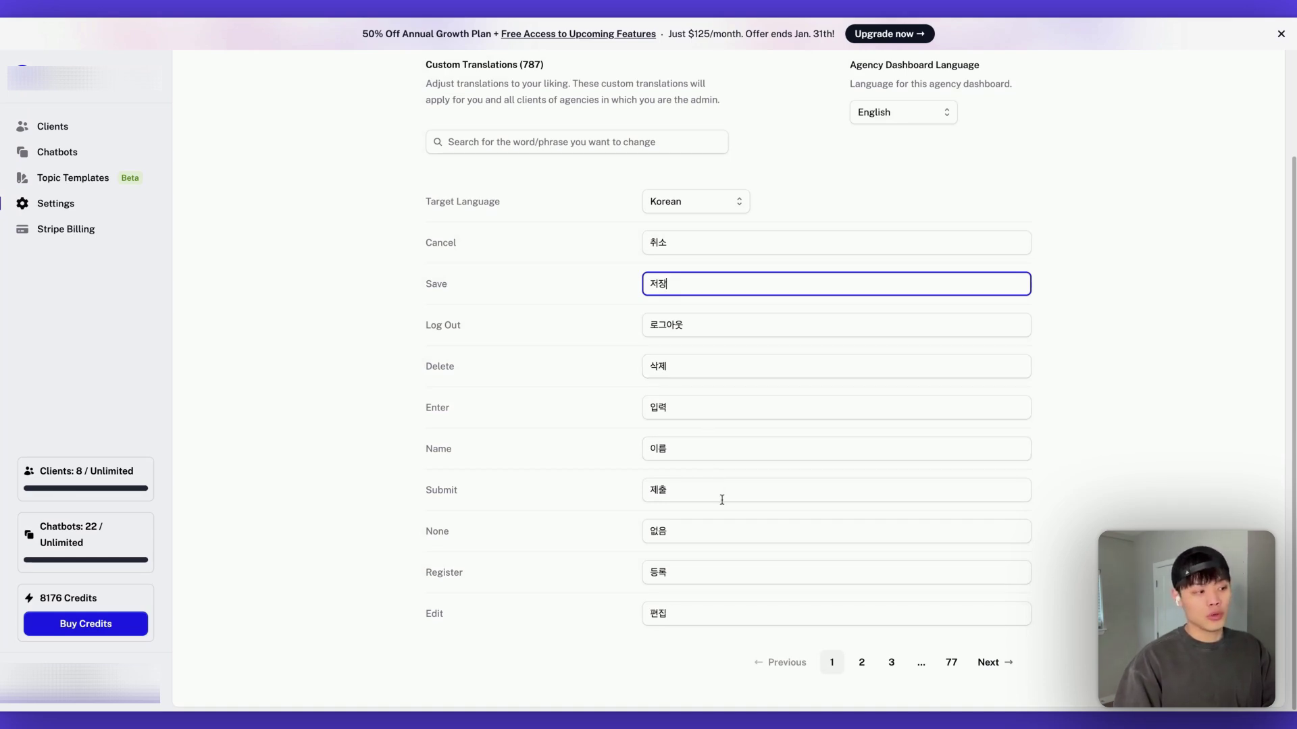
On page 3, replace 대리점 with 에이전시 in the Korean translation of "Contact agency if you forgot your password" and save the changes.
{"action": "left_click", "coordinate": [858, 661]}
{"action": "left_click", "coordinate": [863, 666]}
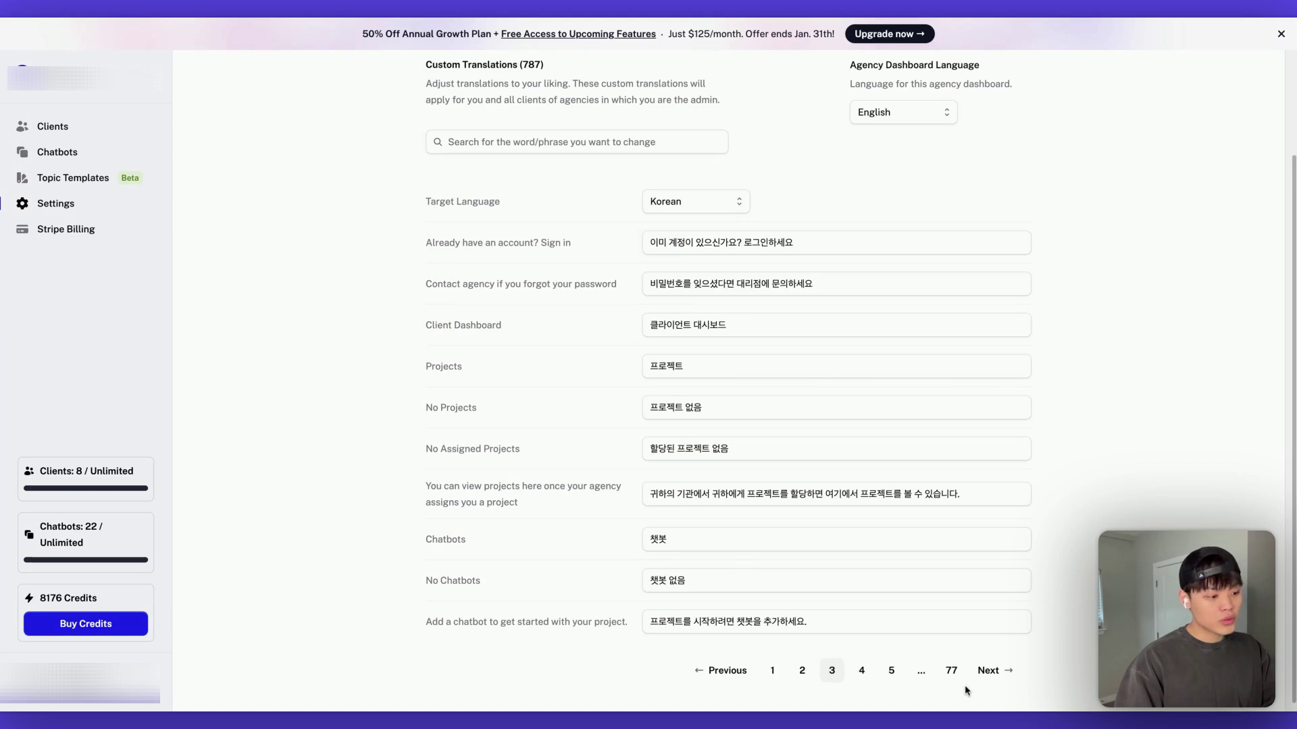
{"action": "triple_click", "coordinate": [782, 296]}
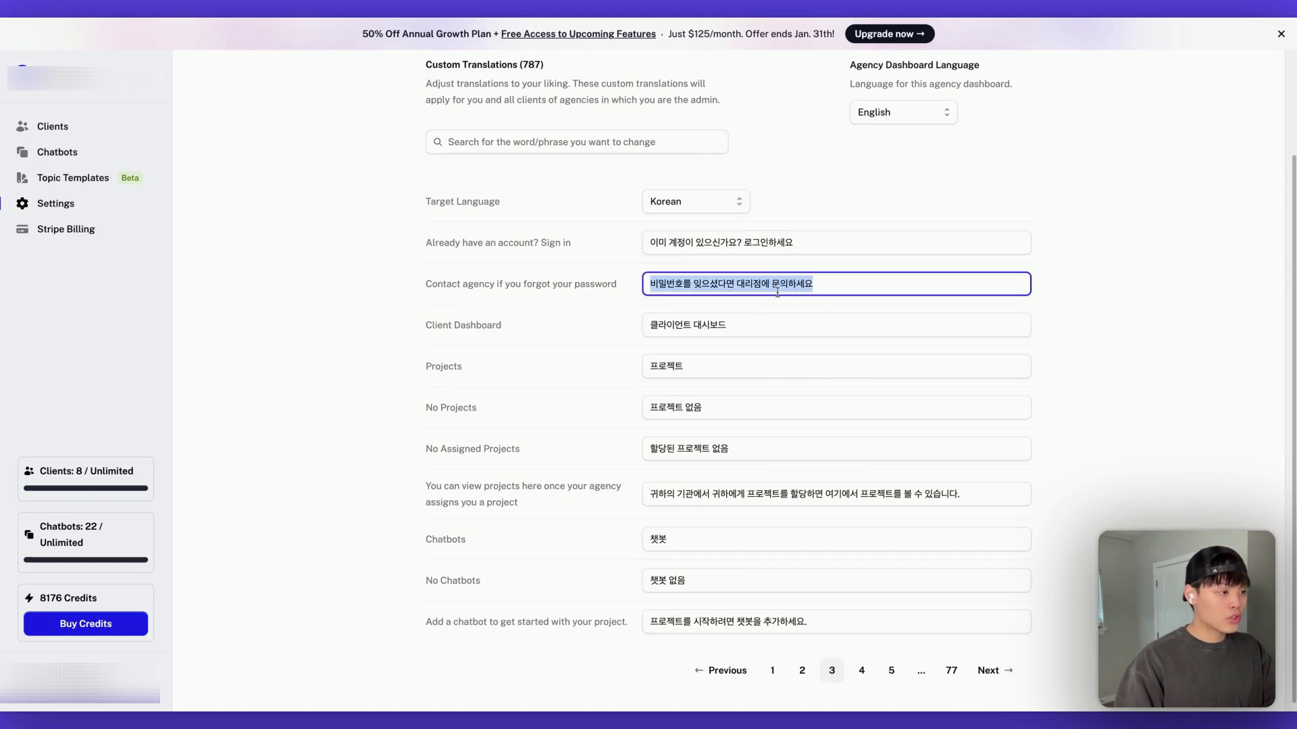
{"action": "left_click", "coordinate": [733, 284]}
{"action": "left_click_drag", "start_coordinate": [734, 284], "coordinate": [762, 284]}
{"action": "type", "text": "에이전시"}
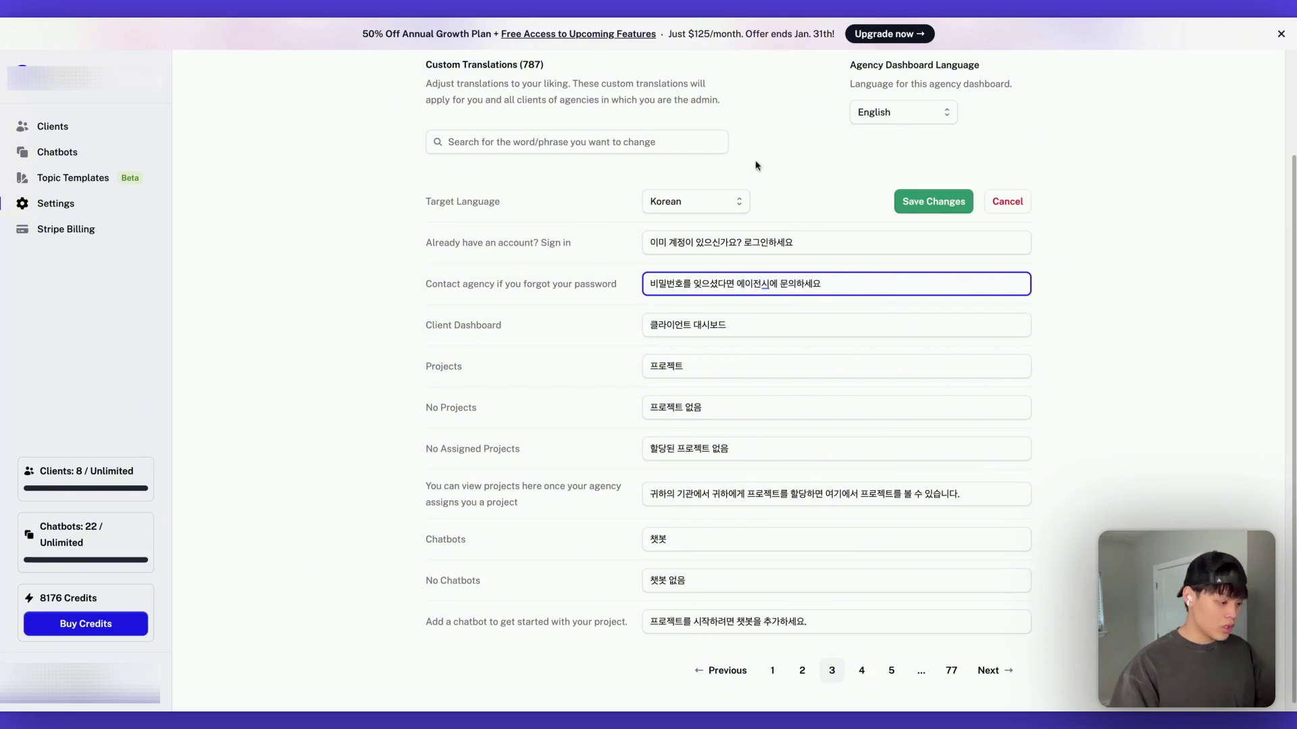
{"action": "left_click", "coordinate": [948, 206]}
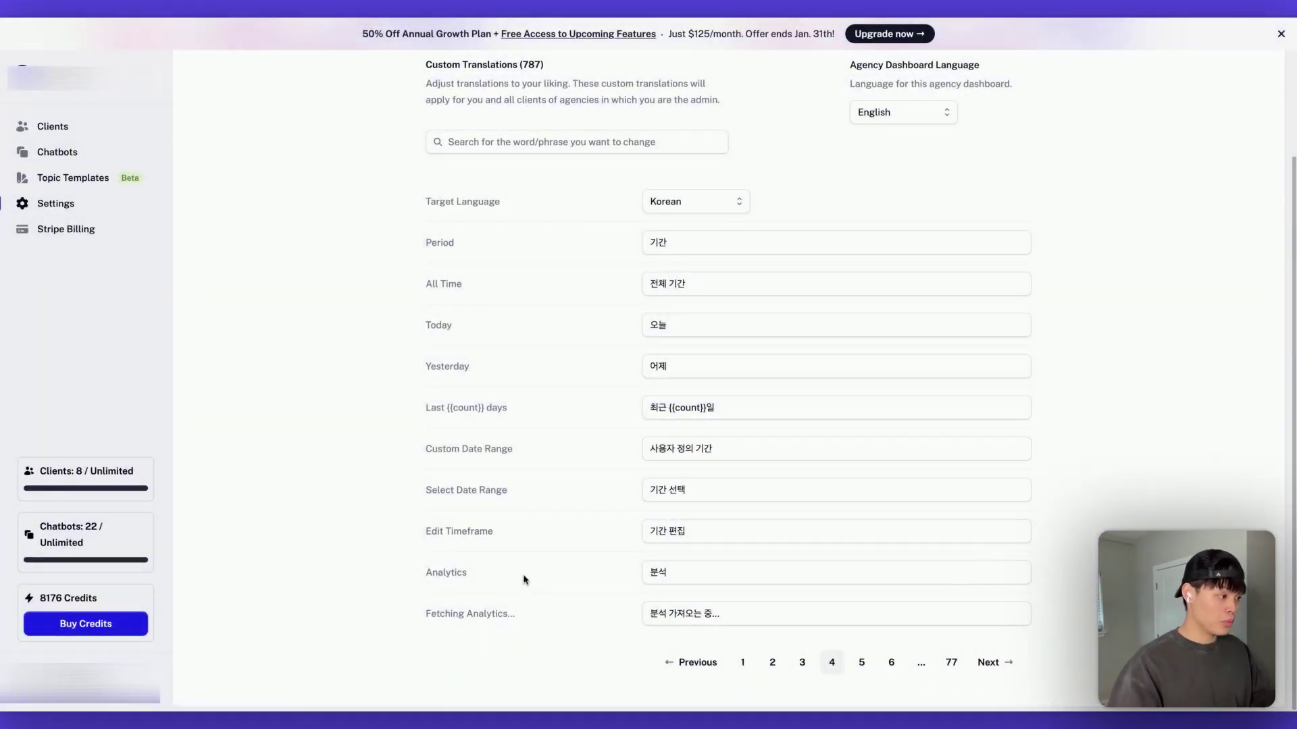
Replace the Korean translation of "Analytics" on page 4 with 애널리틱스 and save the changes.
{"action": "left_click_drag", "start_coordinate": [508, 579], "coordinate": [424, 578]}
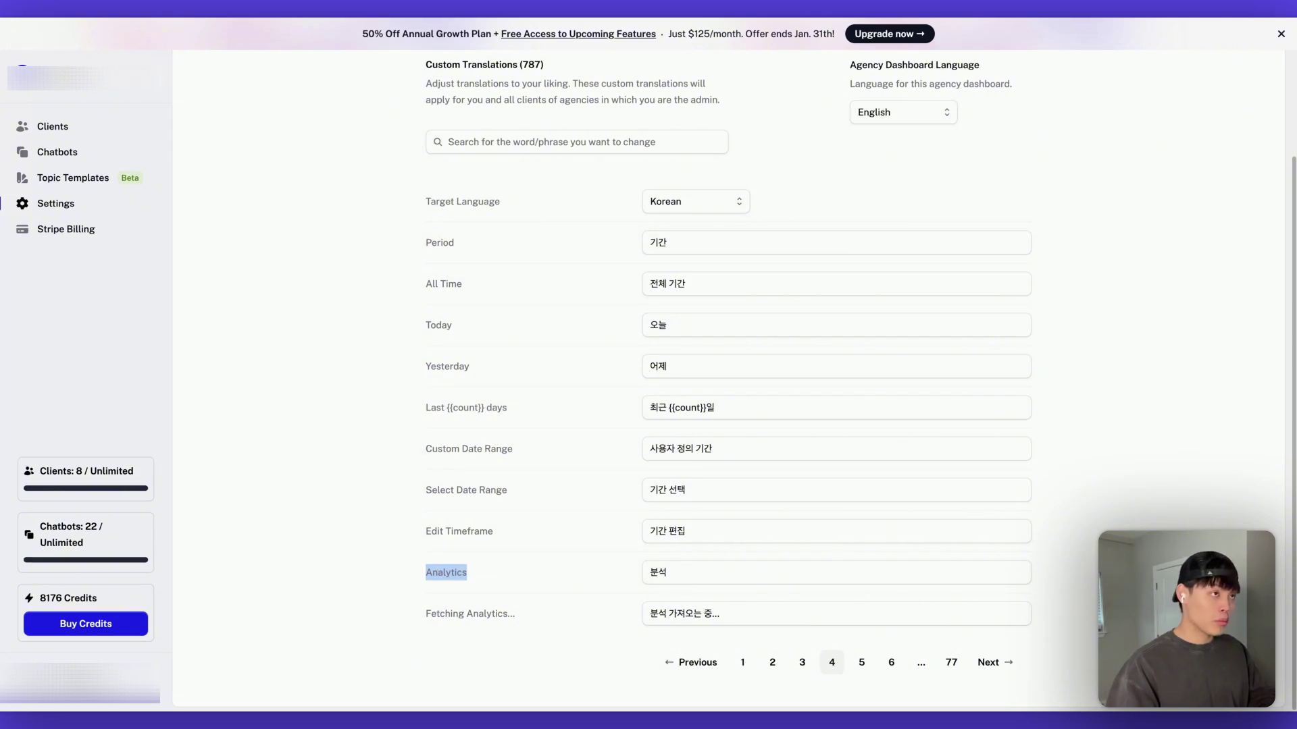
{"action": "left_click", "coordinate": [494, 571]}
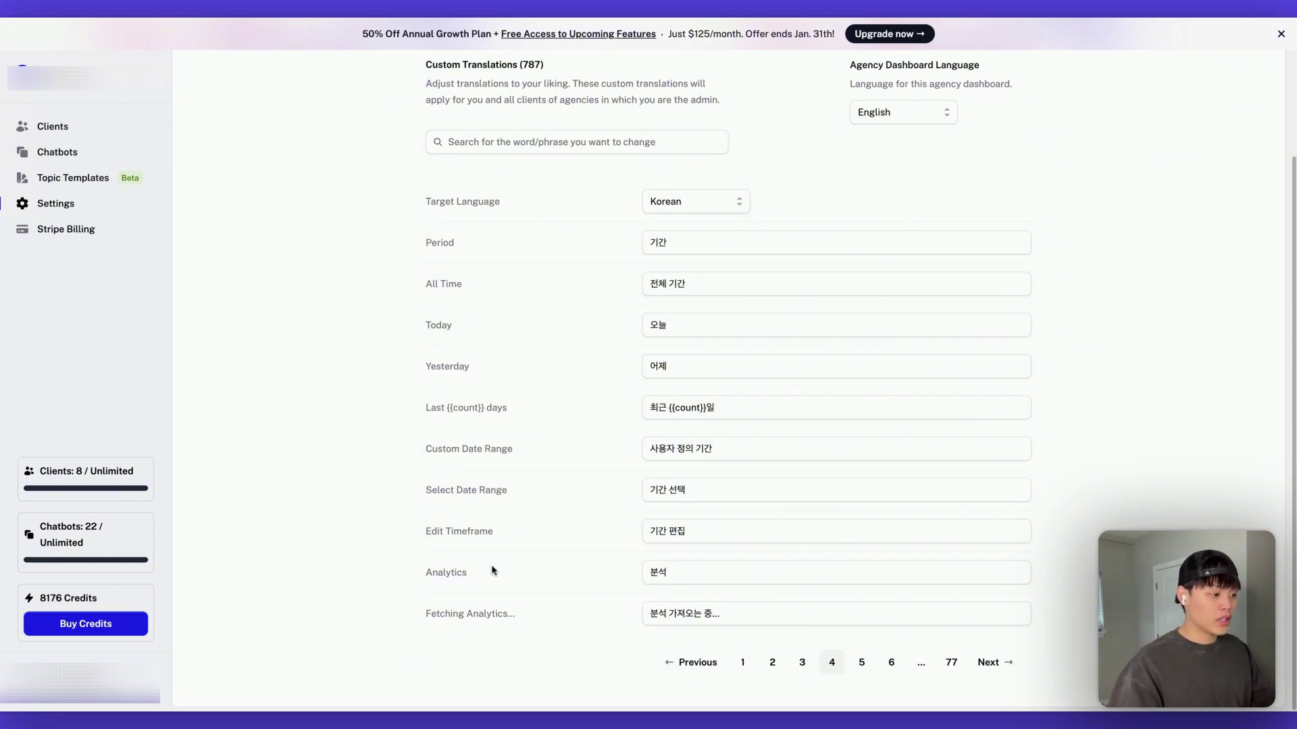
{"action": "left_click", "coordinate": [680, 564]}
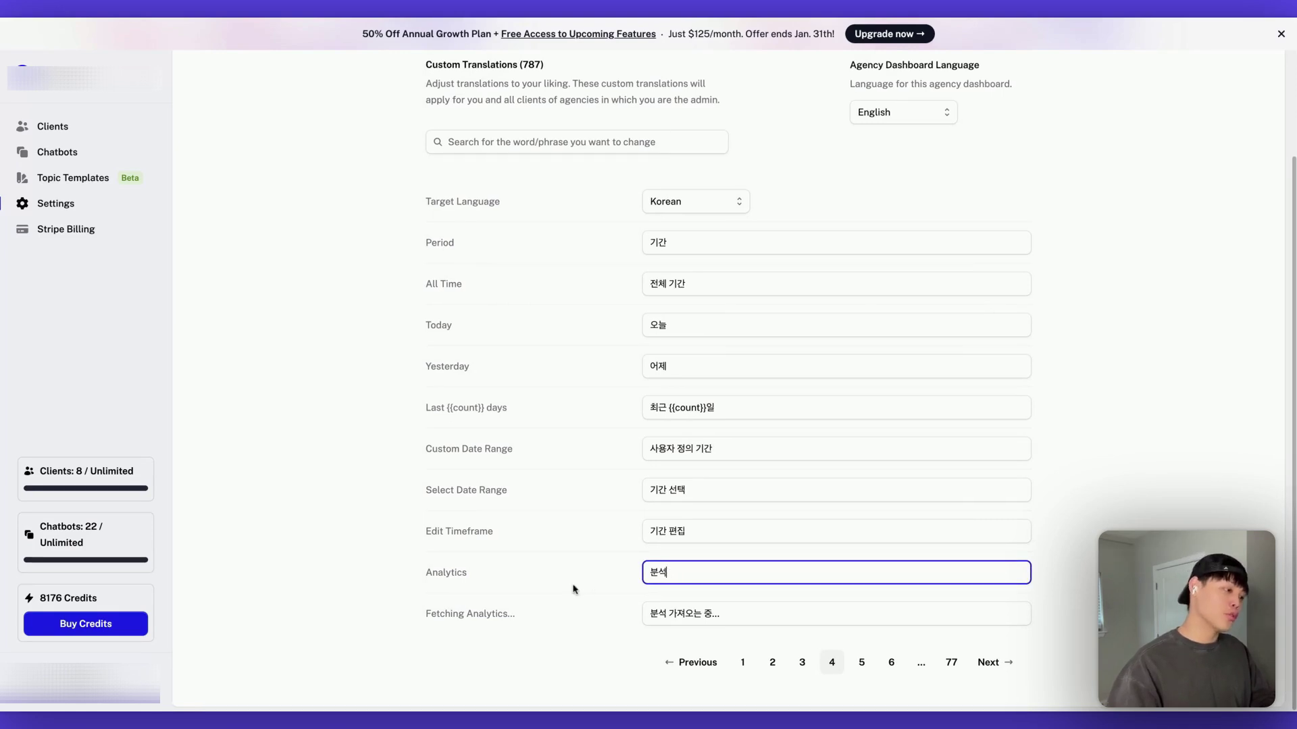
{"action": "key", "text": "BackSpace"}
{"action": "key", "text": "BackSpace"}
{"action": "type", "text": "ㅇ"}
{"action": "type", "text": "ㅐ널리틱스"}
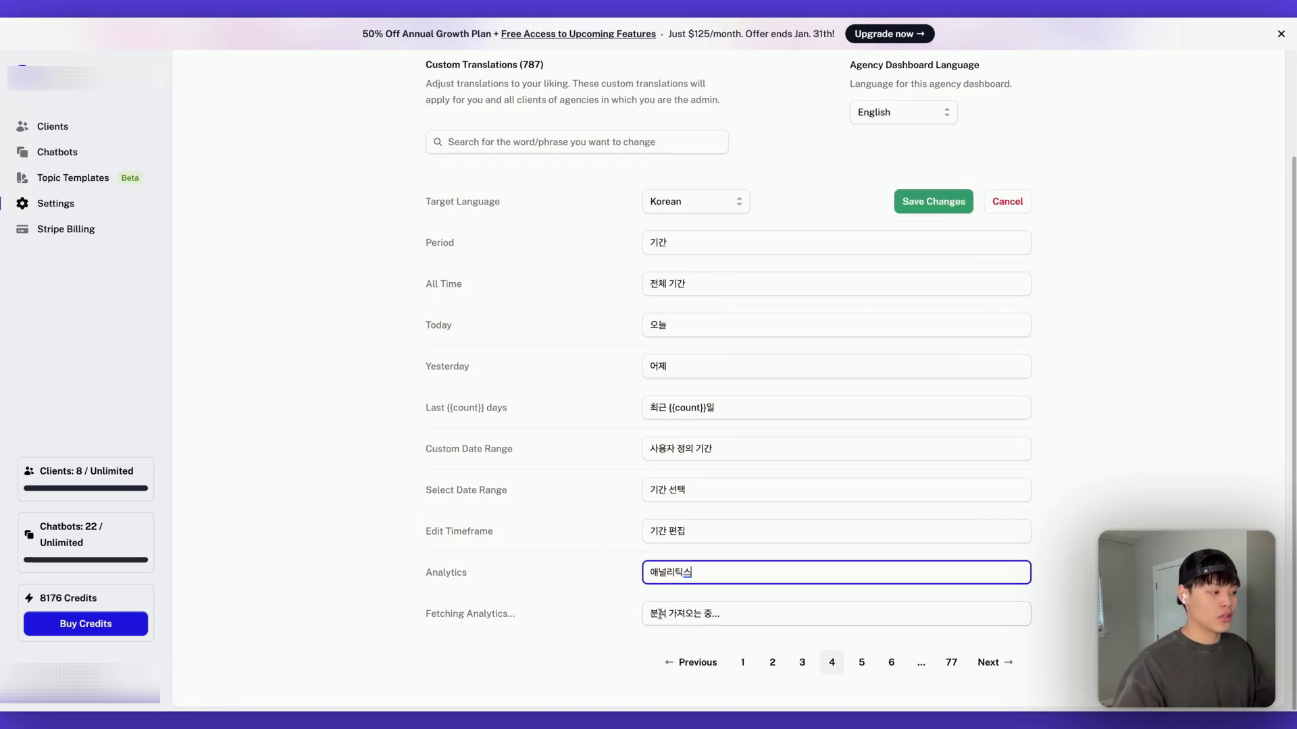
{"action": "left_click", "coordinate": [628, 605]}
{"action": "left_click_drag", "start_coordinate": [472, 575], "coordinate": [410, 584]}
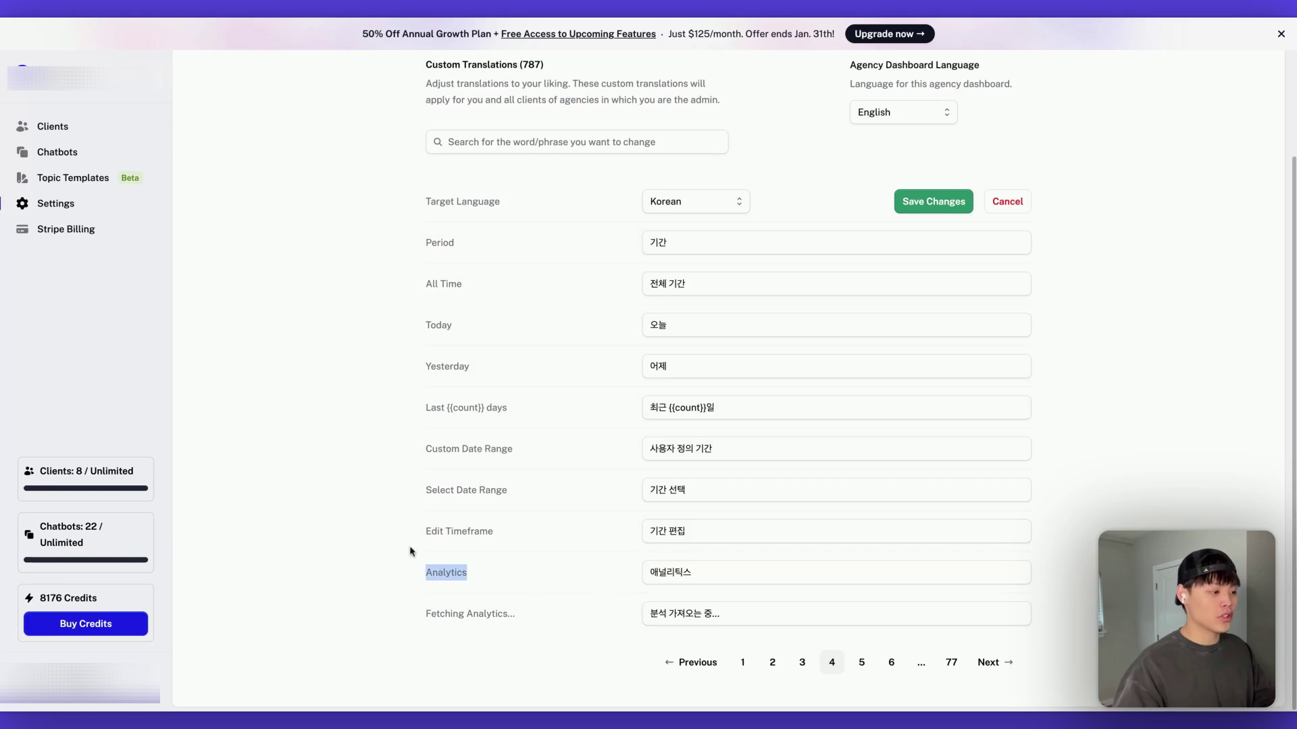
{"action": "left_click", "coordinate": [719, 569]}
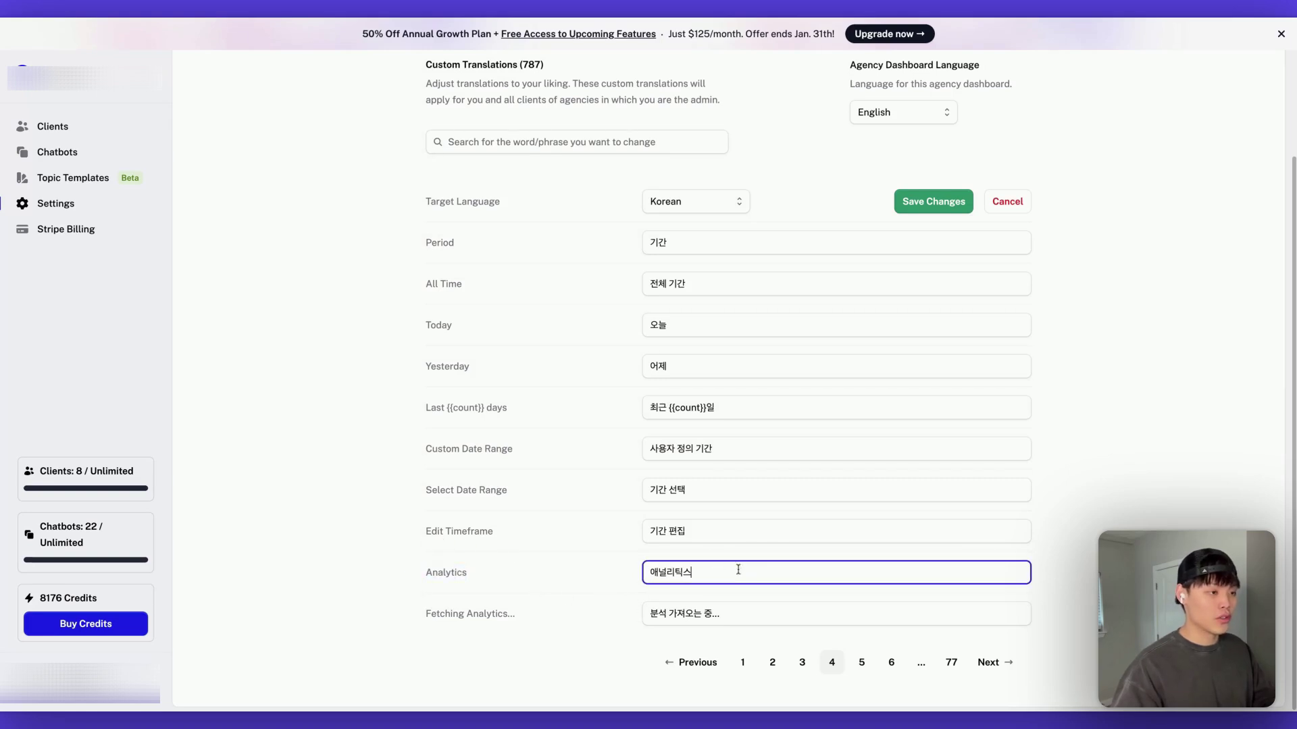
{"action": "key", "text": "BackSpace"}
{"action": "type", "text": "식"}
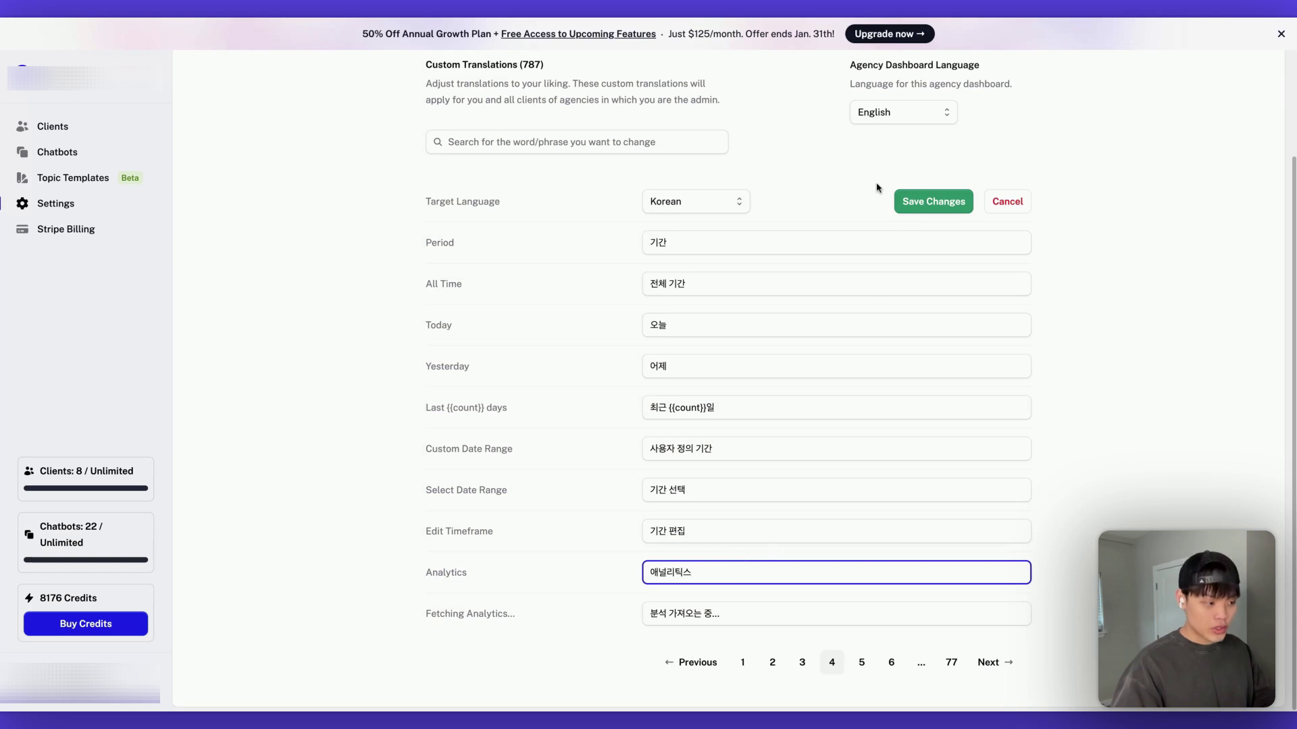
{"action": "left_click", "coordinate": [905, 202]}
{"action": "left_click", "coordinate": [701, 572]}
{"action": "key", "text": "BackSpace"}
{"action": "type", "text": "식"}
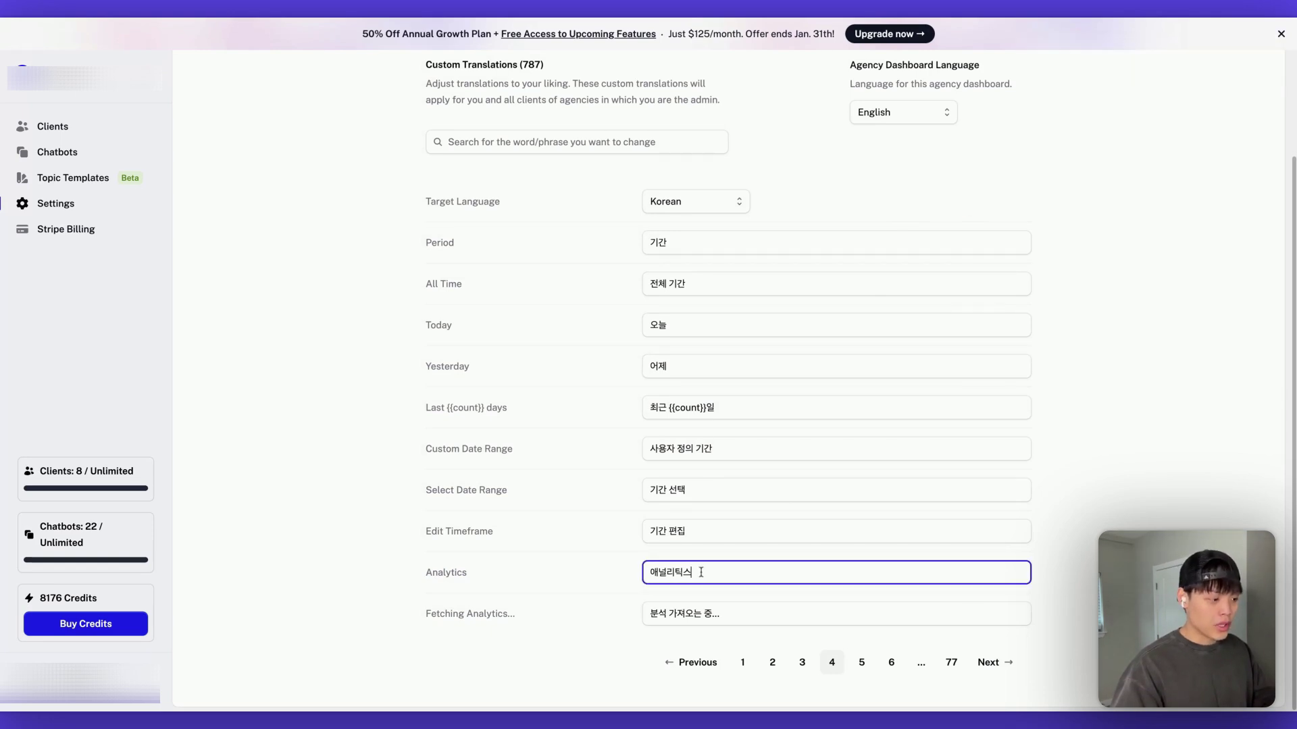
{"action": "key", "text": "ctrl+z"}
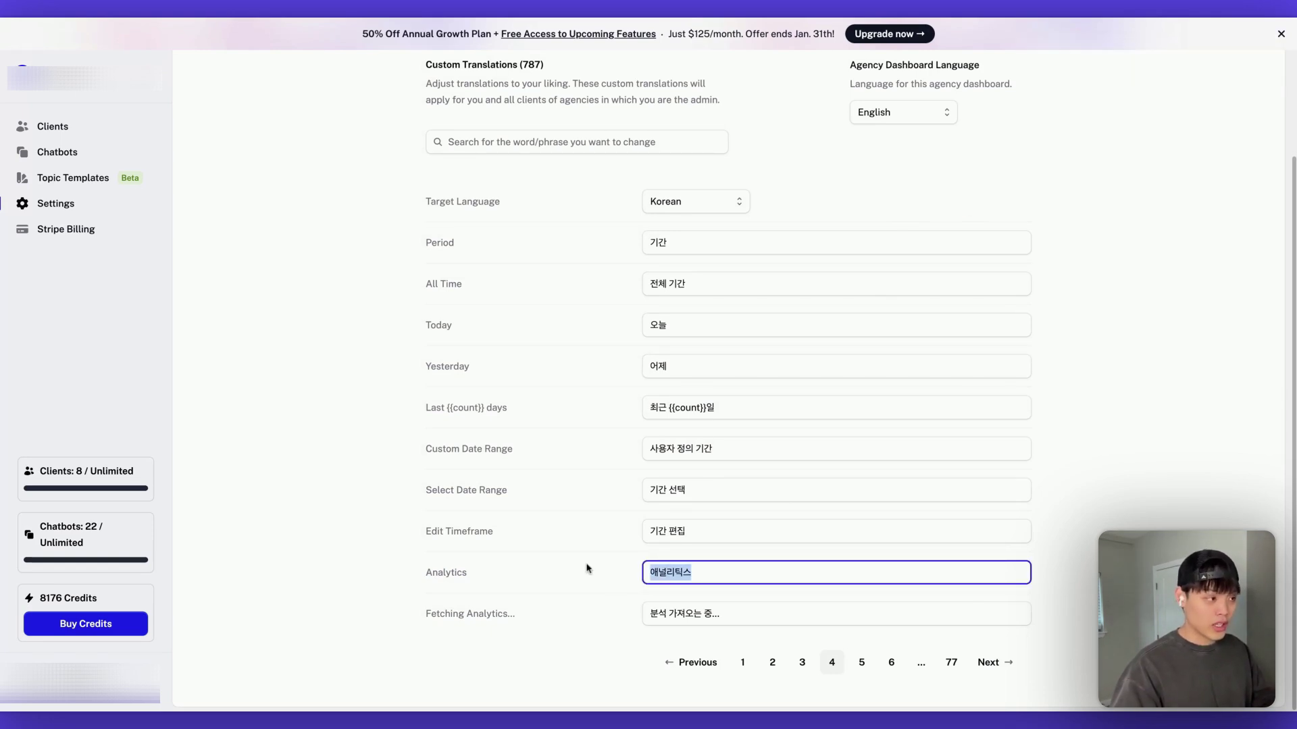
{"action": "left_click", "coordinate": [586, 568]}
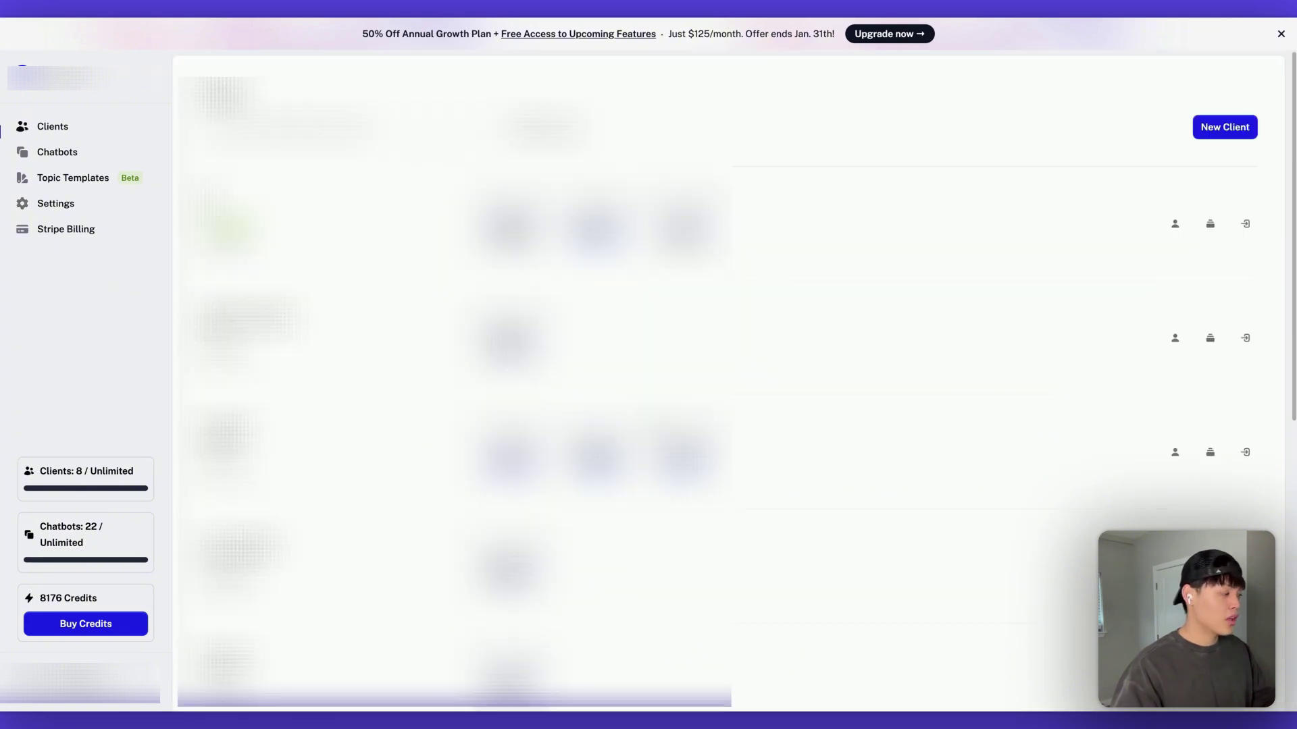
Open the dashboard of the client listed directly above 의회챗봇 and check the translated heading of its analytics page.
{"action": "scroll", "coordinate": [649, 442], "scroll_direction": "down", "scroll_amount": 2}
{"action": "scroll", "coordinate": [649, 442], "scroll_direction": "up", "scroll_amount": 1}
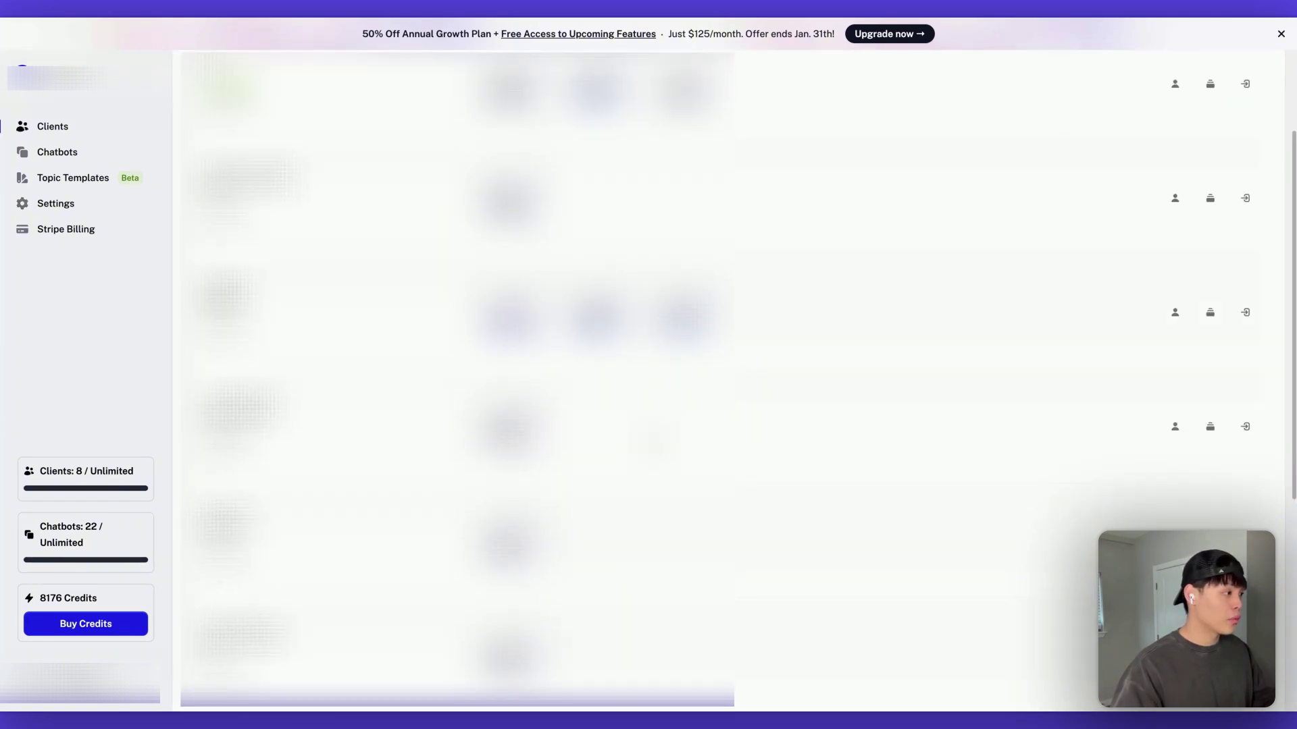
{"action": "scroll", "coordinate": [795, 473], "scroll_direction": "down", "scroll_amount": 3}
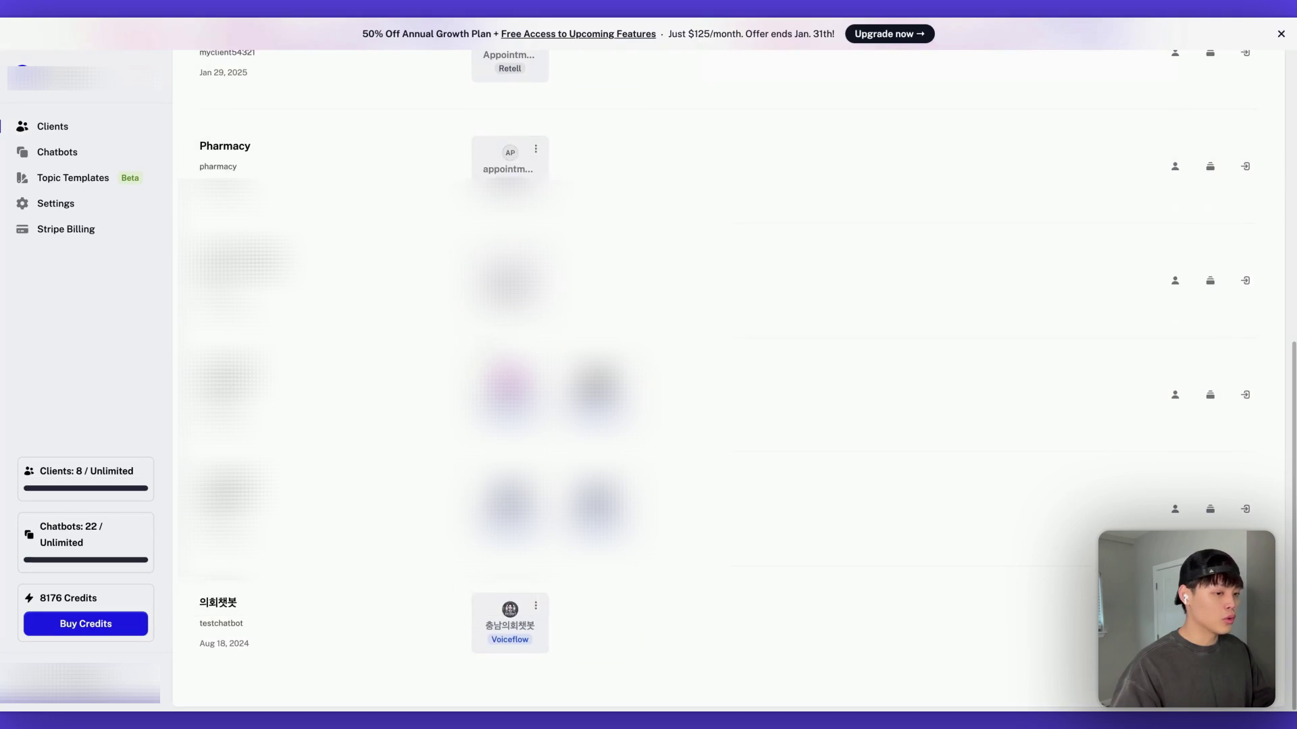
{"action": "left_click", "coordinate": [1246, 508]}
{"action": "left_click_drag", "start_coordinate": [271, 64], "coordinate": [199, 61]}
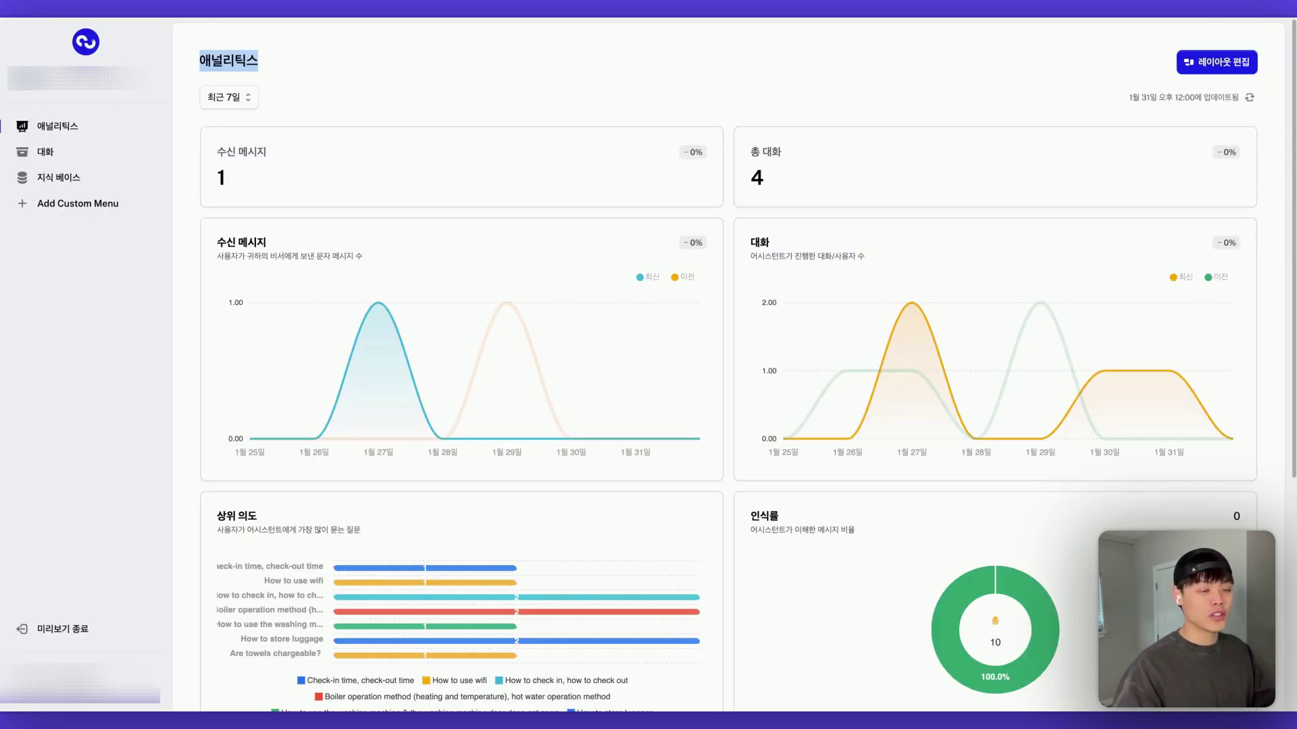